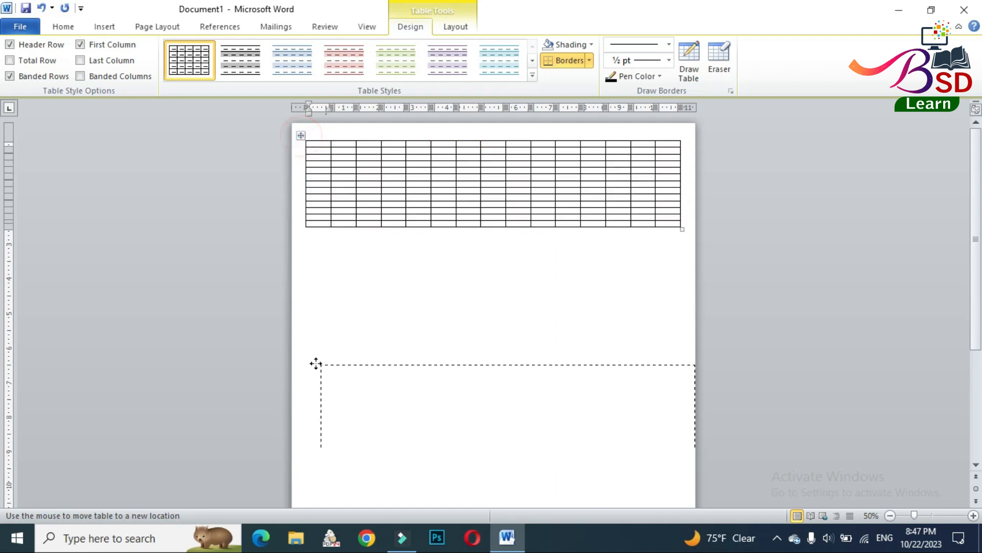
Move the table further down the page and enlarge it to span nearly the page width and most of the remaining height
scroll(389, 325, "down", 5)
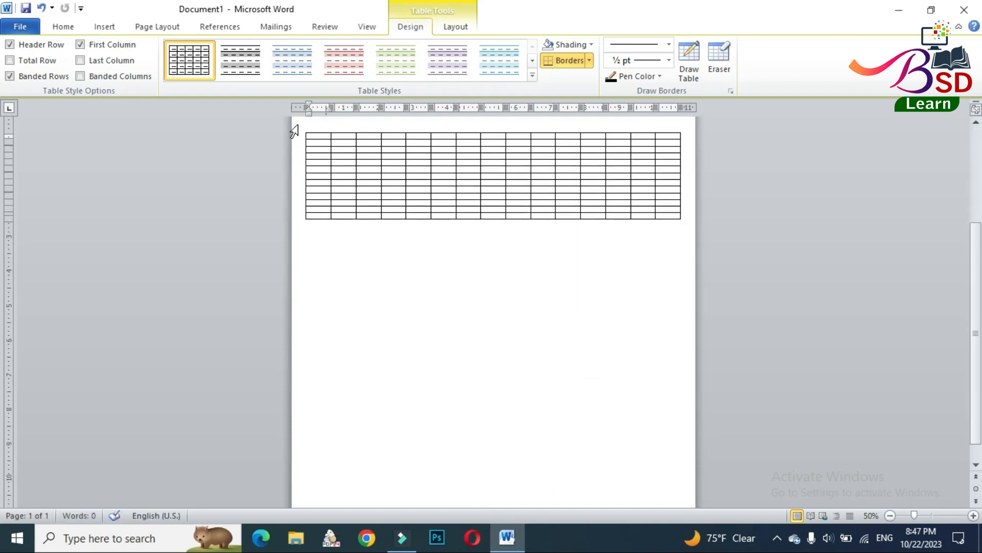
left_click_drag(302, 132, 300, 217)
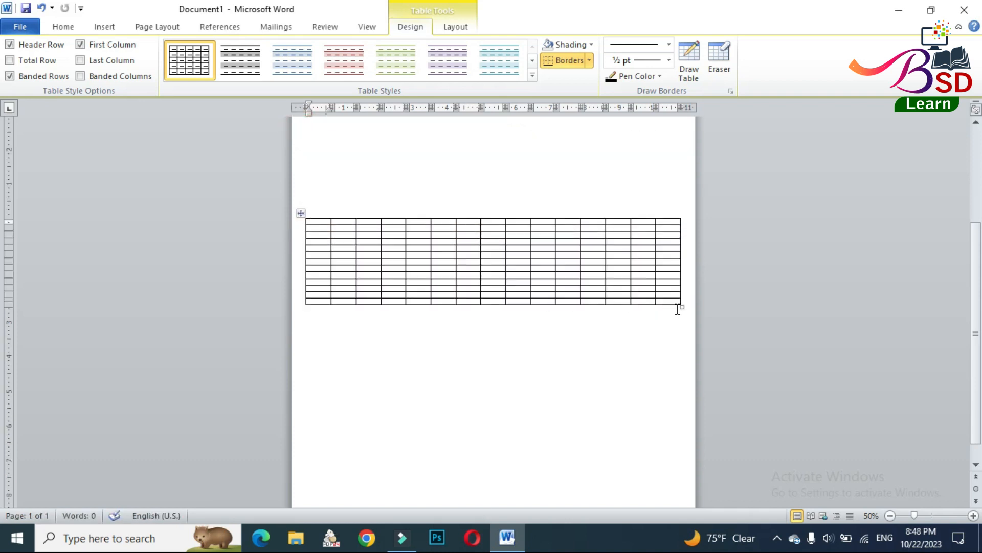
left_click_drag(681, 307, 683, 438)
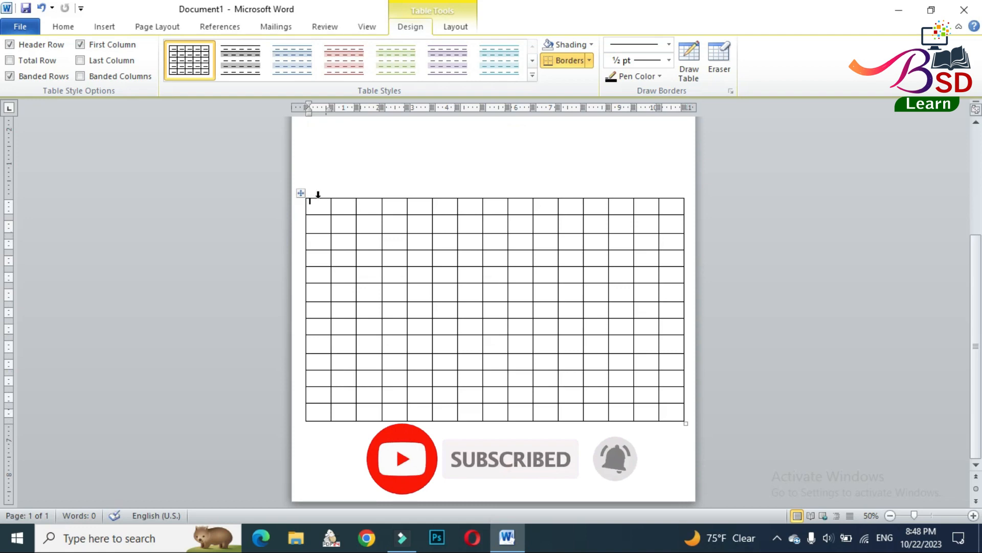
left_click_drag(300, 195, 297, 159)
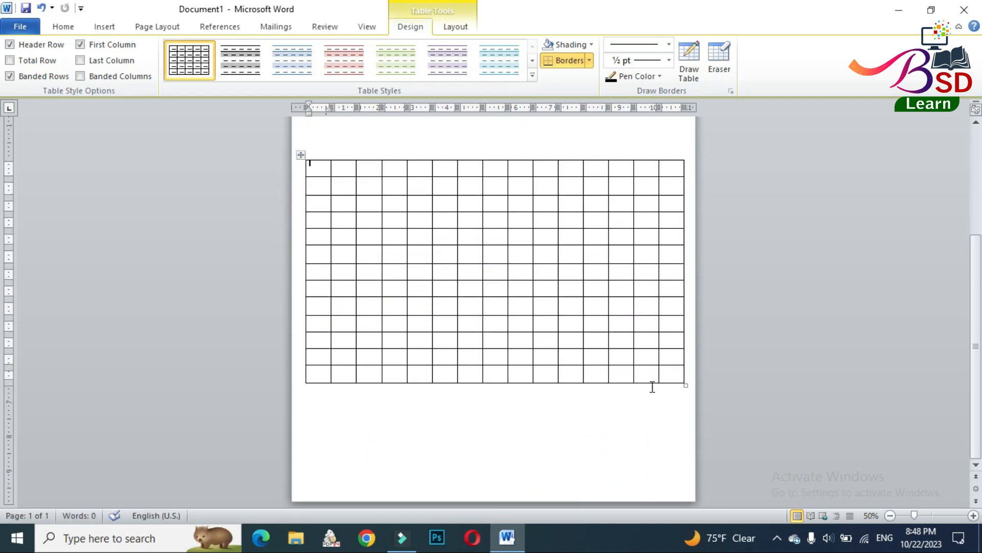
left_click_drag(685, 384, 688, 449)
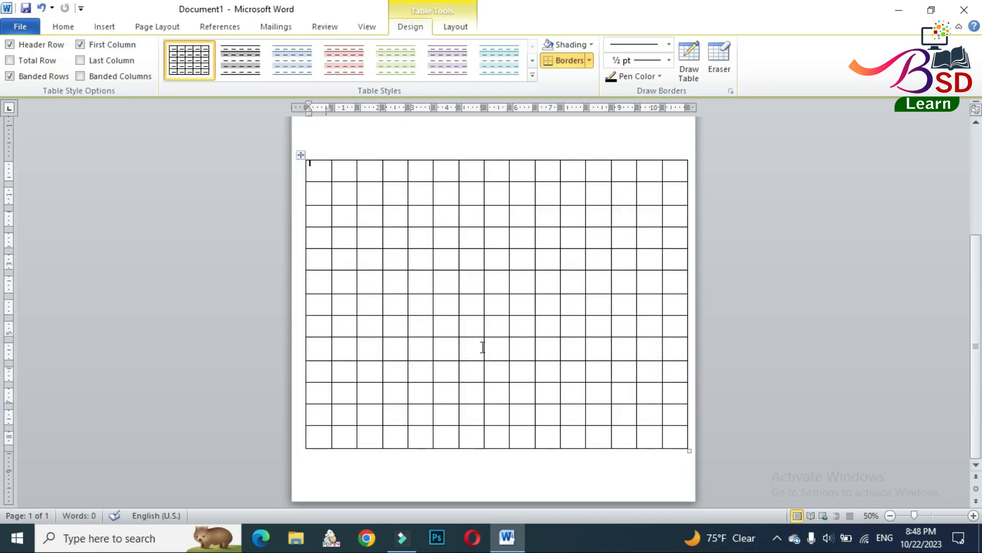
scroll(482, 347, "up", 4, "ctrl")
scroll(473, 325, "up", 3)
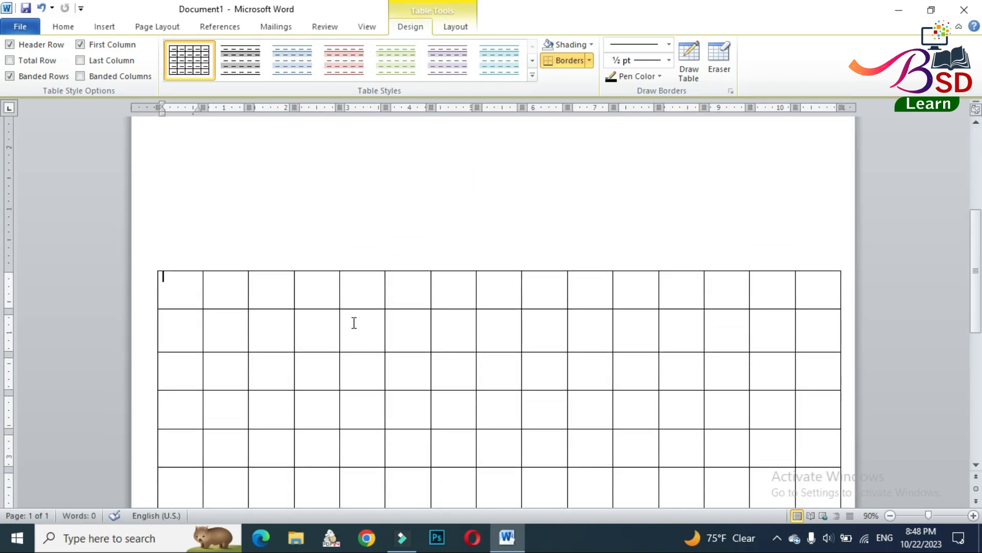
Open a blank Excel workbook and fill A1:G1 with the weekdays Sunday through Saturday
key("super+r")
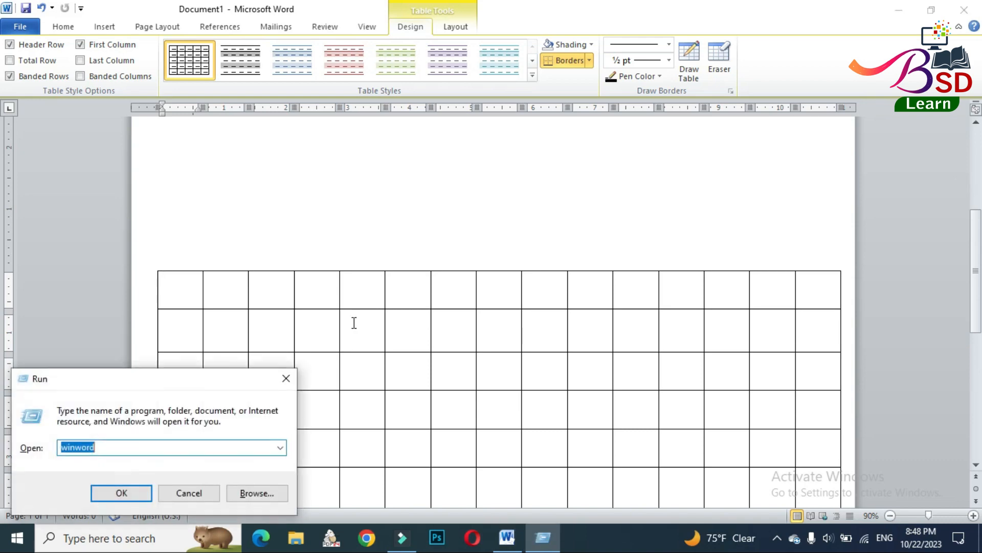
key("Return")
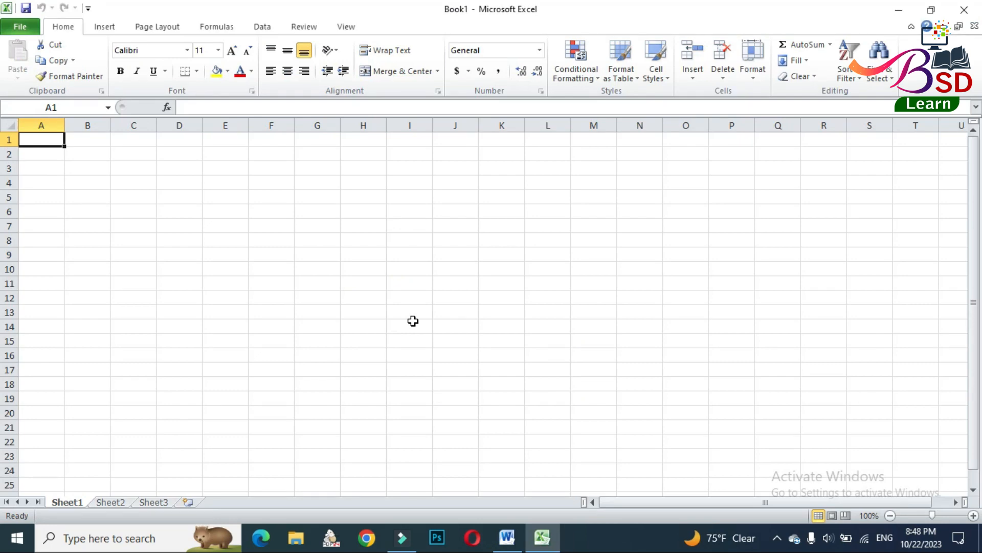
type("sun")
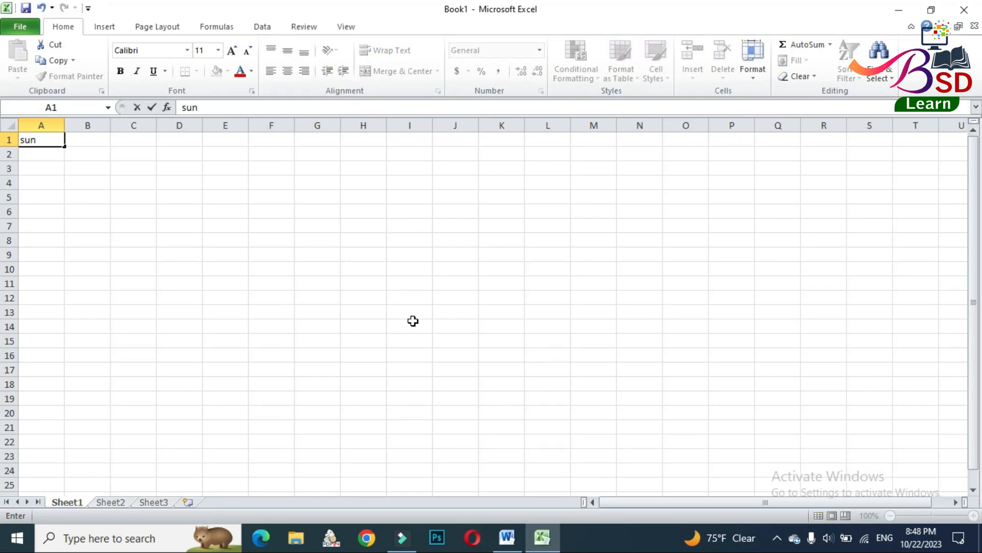
type("day")
key("Tab")
left_click(46, 141)
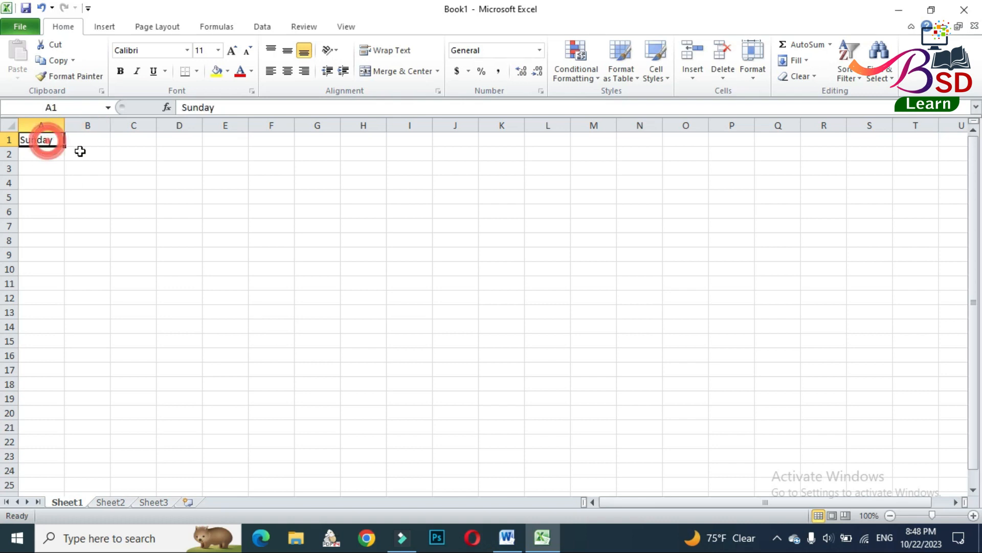
left_click_drag(64, 146, 322, 149)
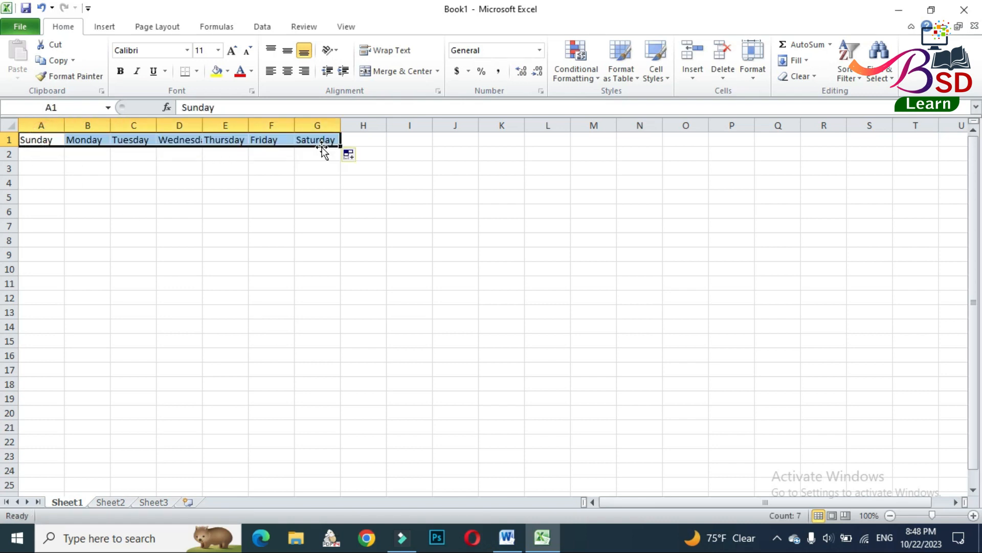
key("ctrl+c")
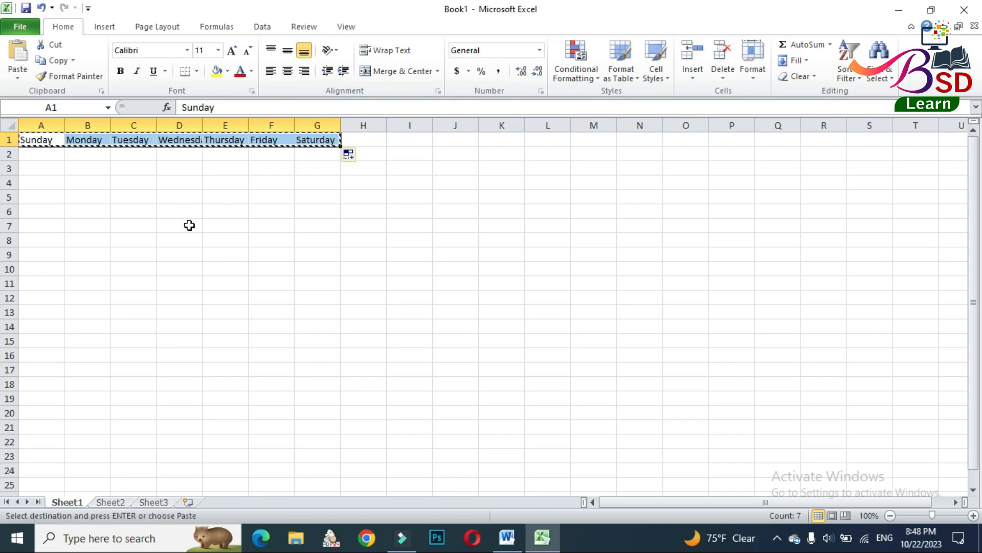
left_click(169, 174)
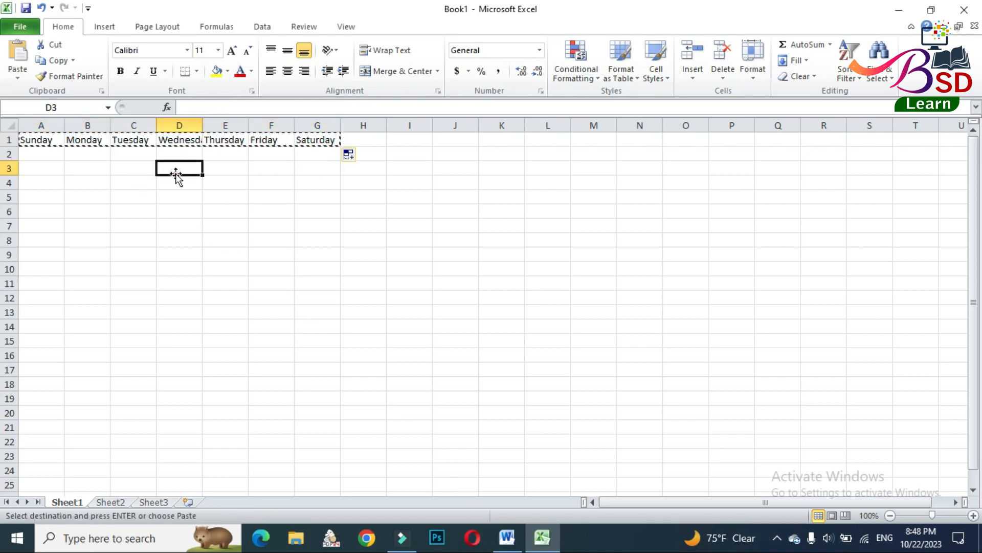
left_click(105, 165)
double_click(104, 166)
Enter 1 in A2 and fill the series across to G2 with 2 through 7
left_click(40, 150)
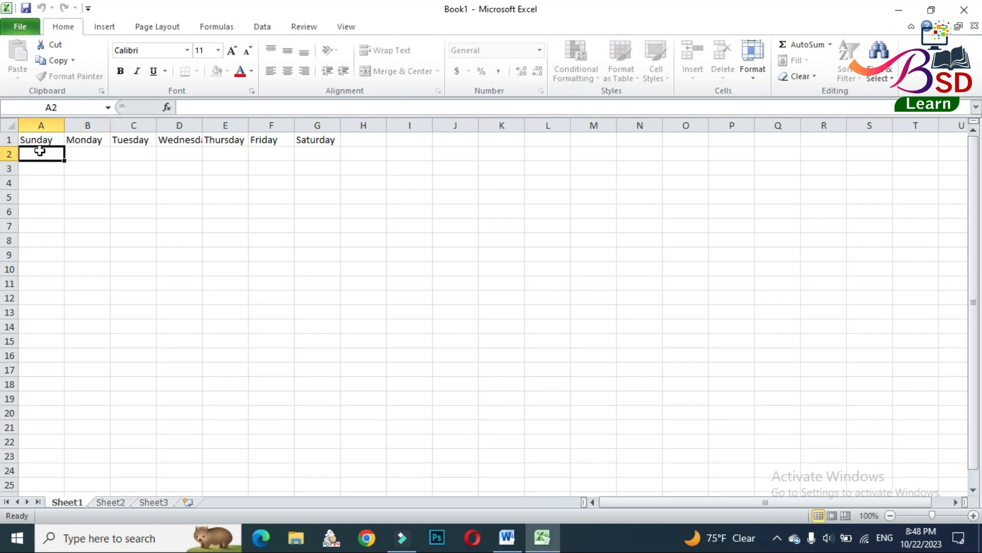
type("1")
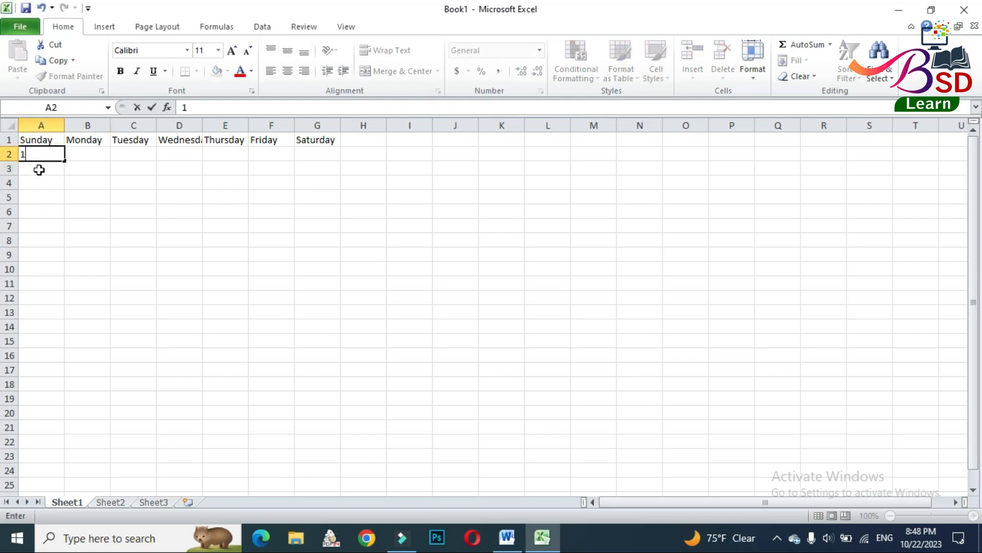
left_click(39, 169)
left_click(39, 154)
left_click_drag(64, 161, 322, 149)
Enter 8 in A3 and fill the series across to G3 with 9 through 14
left_click(36, 173)
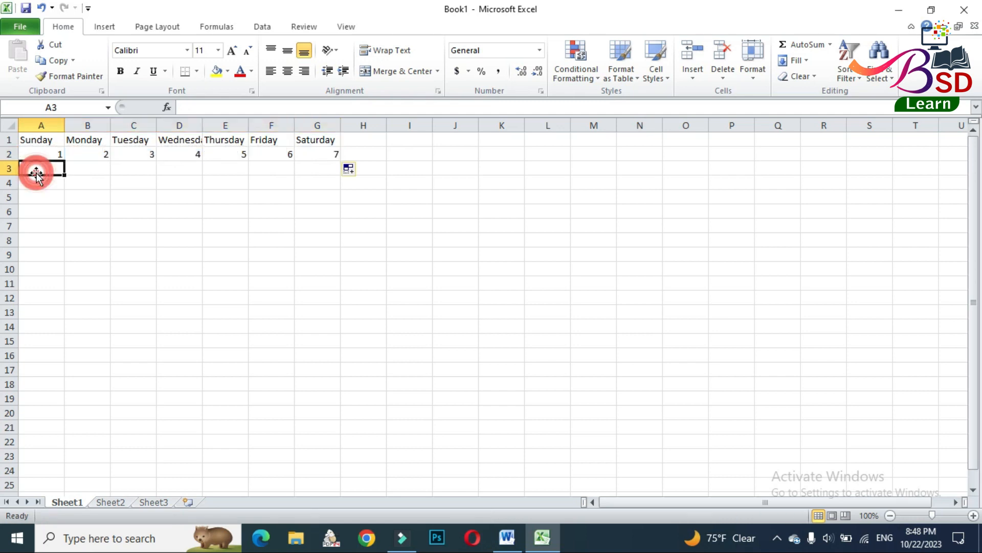
type("8")
left_click(44, 164)
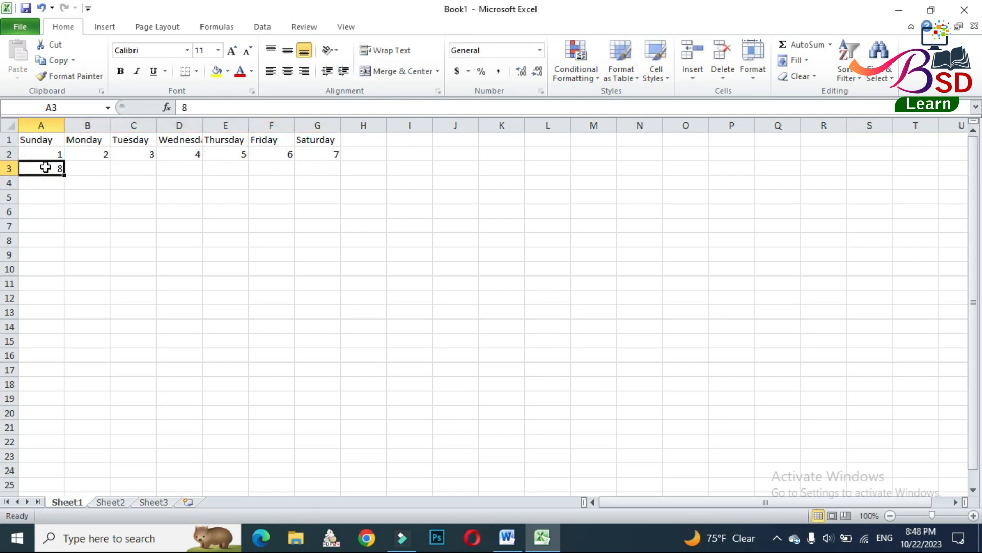
left_click_drag(64, 175, 329, 169)
Enter 15 in A4 and fill the series across to G4 with 16 through 21
left_click(45, 181)
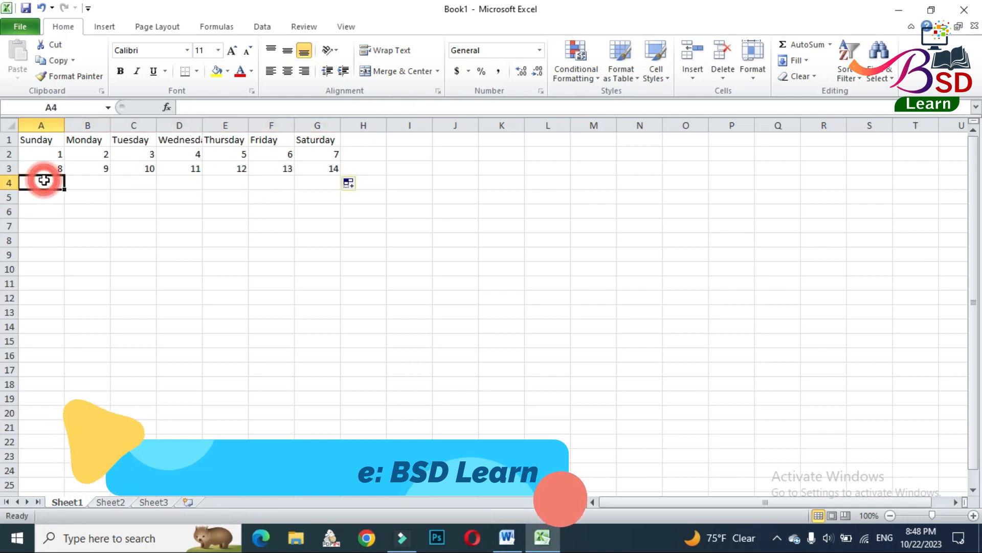
type("15")
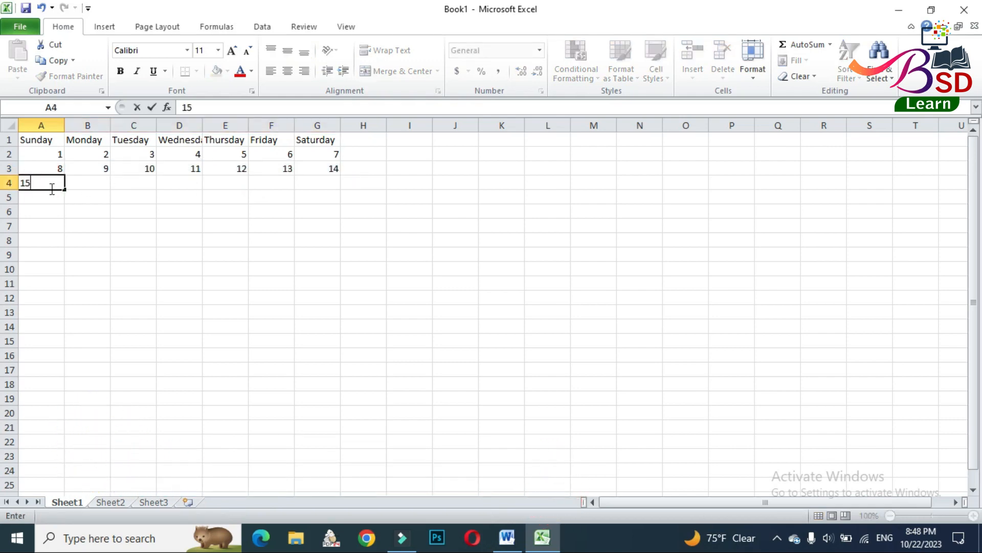
left_click(58, 198)
left_click(58, 183)
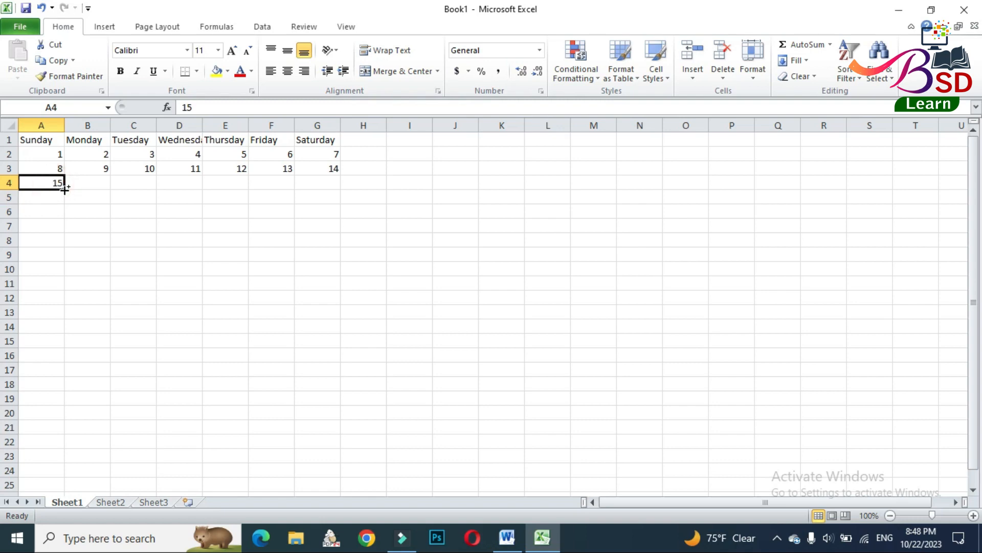
left_click_drag(64, 189, 335, 186)
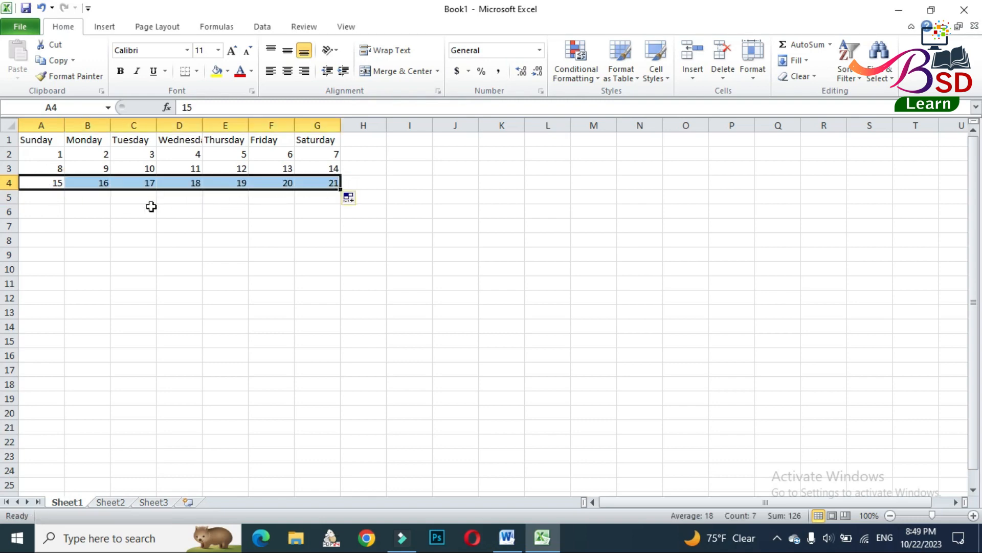
Enter 22 in A5 and fill the series across to G5 with 23 through 28
left_click(48, 199)
type("2")
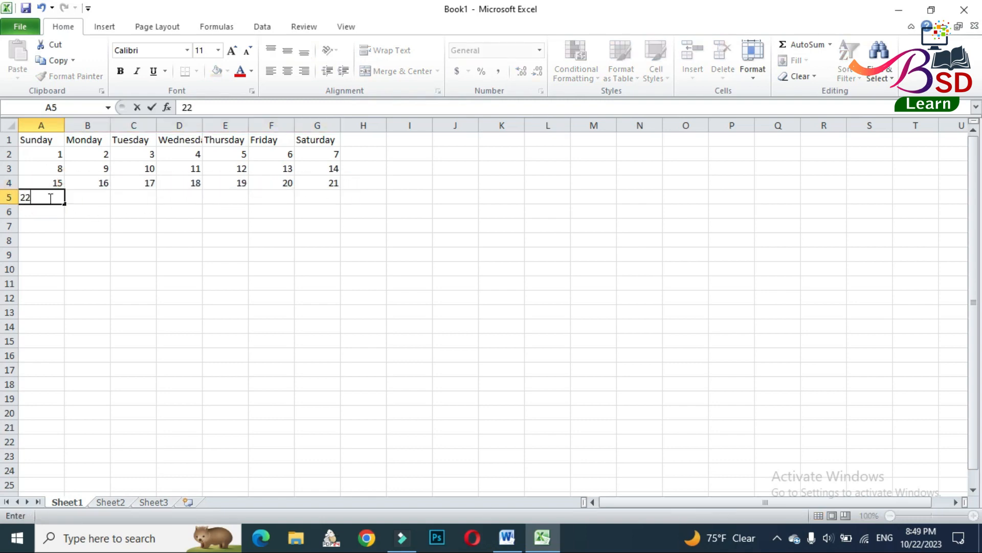
type("2")
left_click(83, 206)
left_click(41, 197)
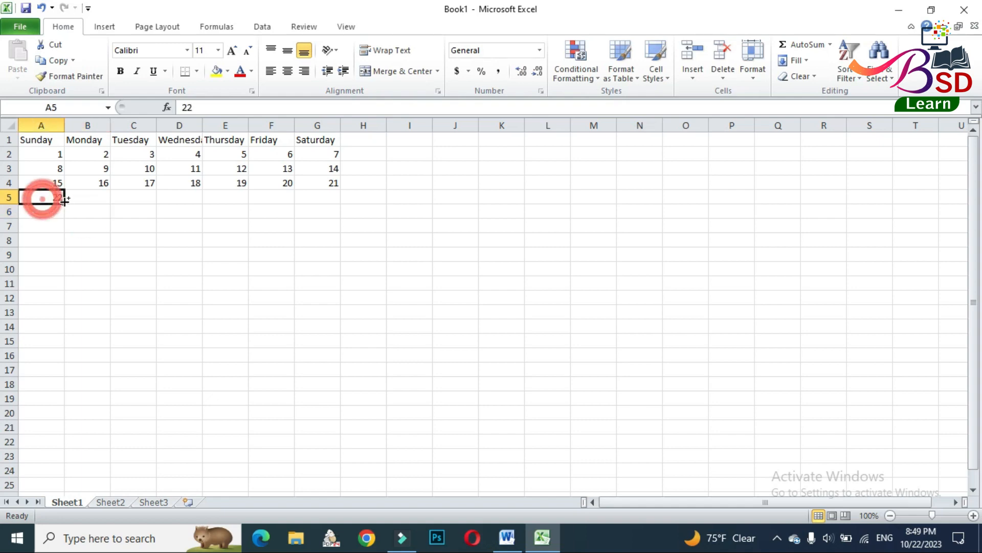
left_click_drag(64, 203, 336, 198)
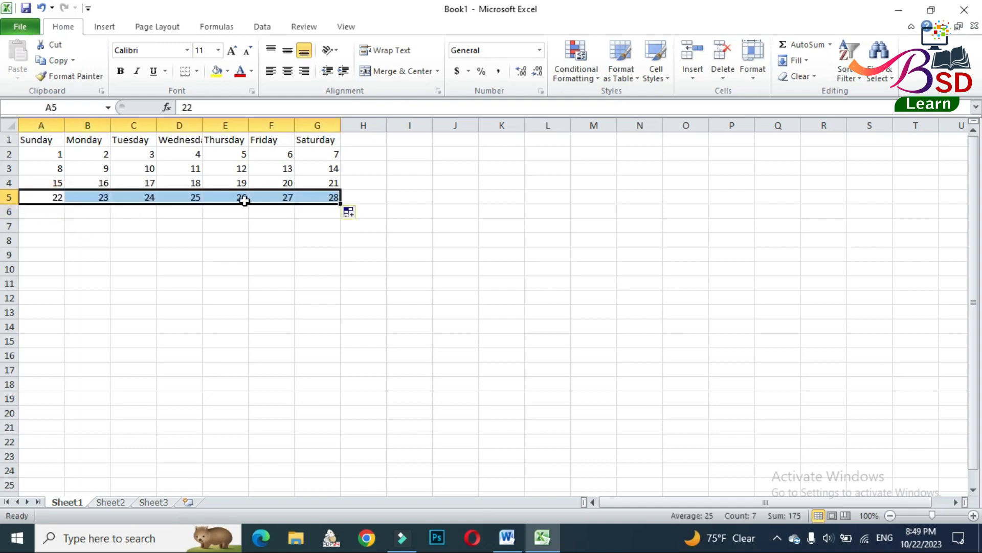
Enter the final dates 29 in A6 and 30 in B6
left_click(53, 211)
type("29")
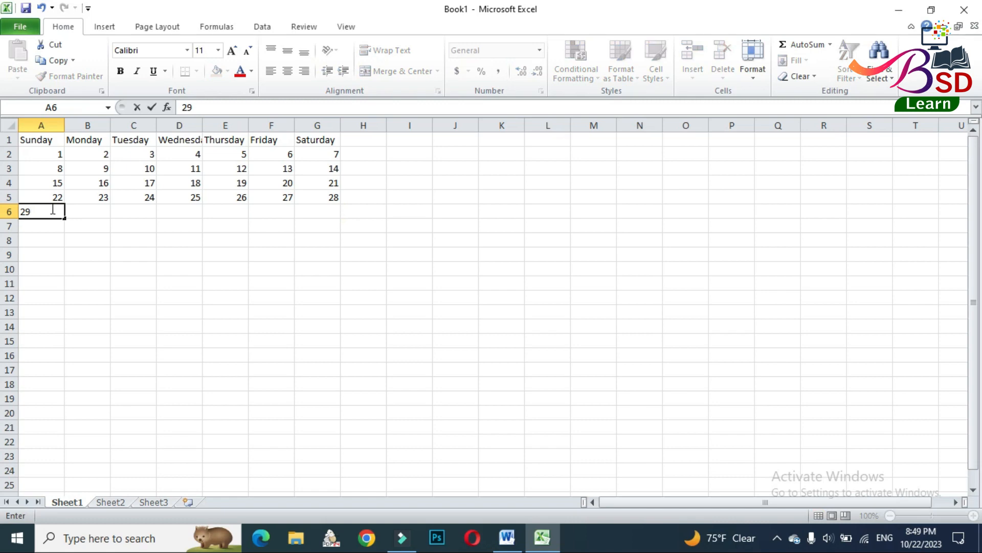
key("Tab")
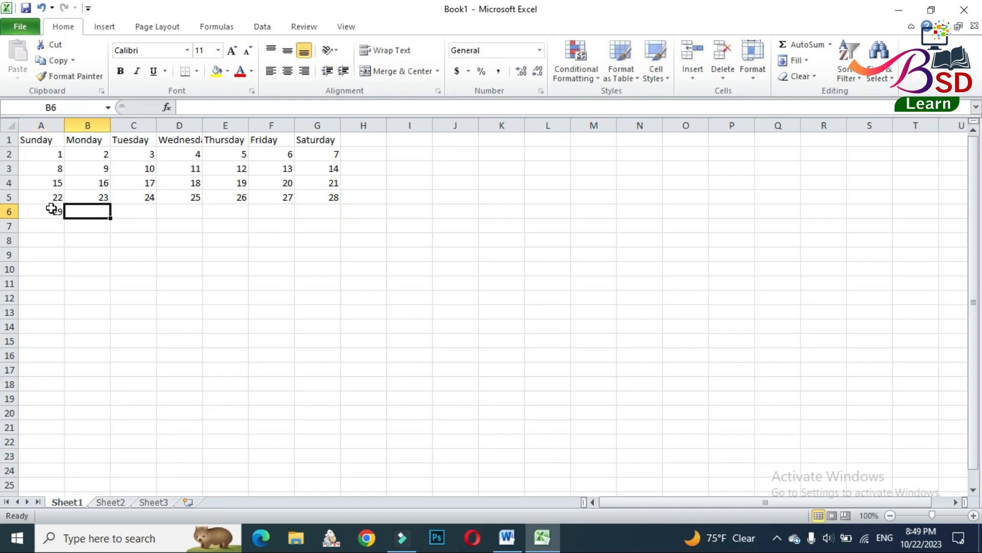
type("30")
key("Tab")
type("21")
key("Tab")
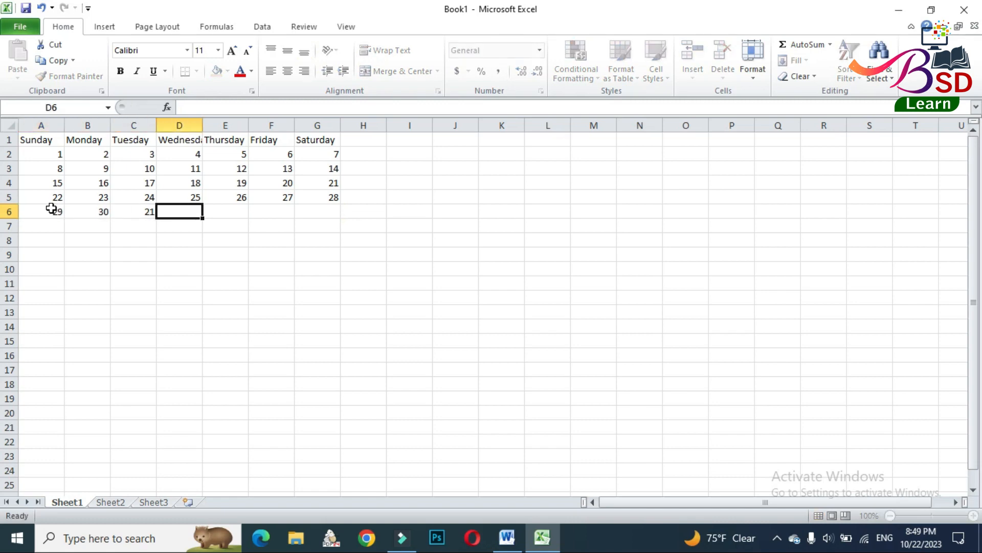
key("BackSpace")
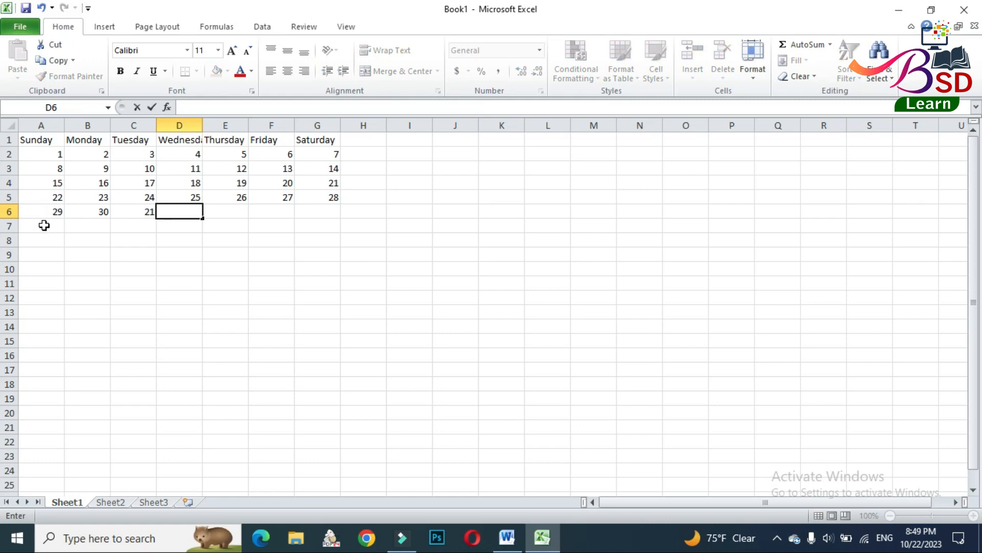
left_click(143, 209)
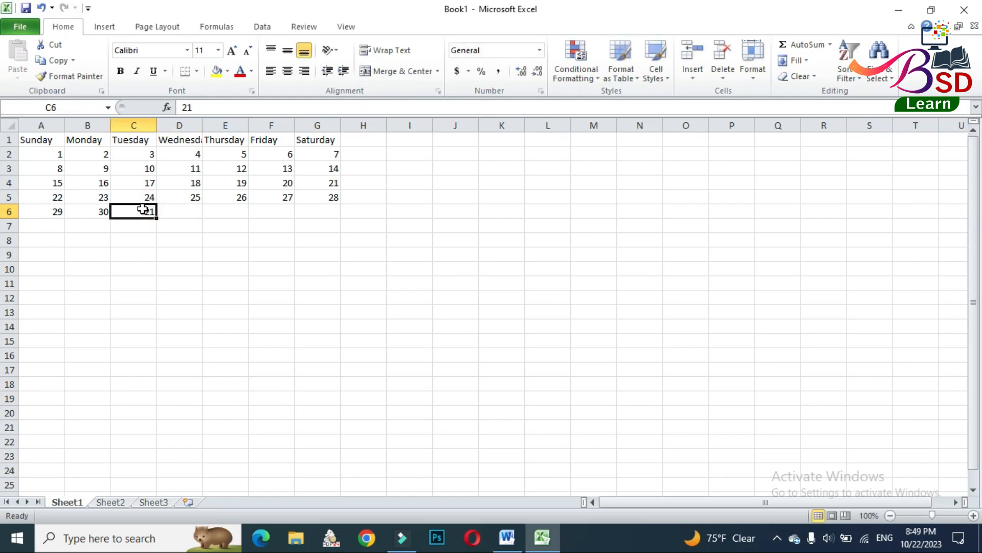
left_click(177, 256)
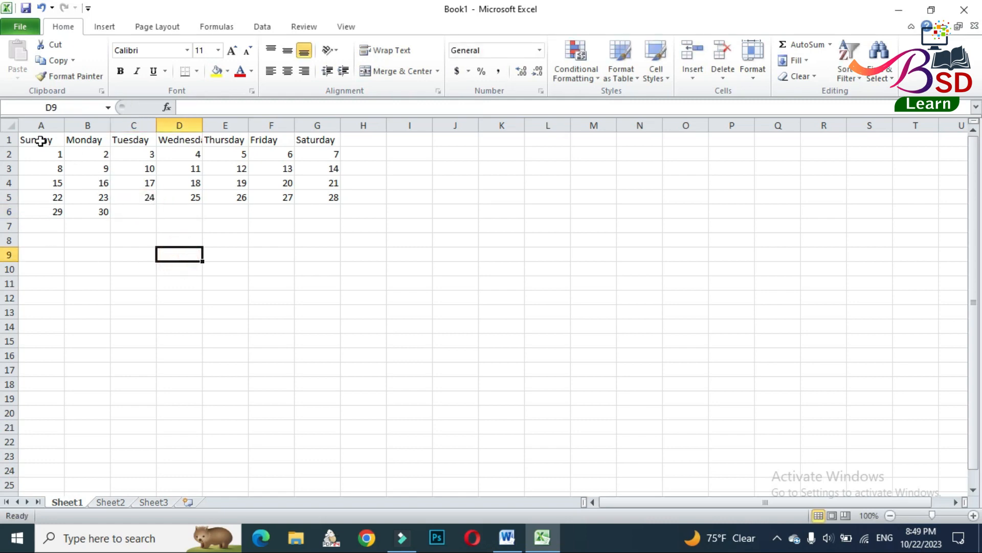
Copy the calendar range A1:G6 with the weekday headings and dates
left_click_drag(39, 140, 317, 210)
key("ctrl+c")
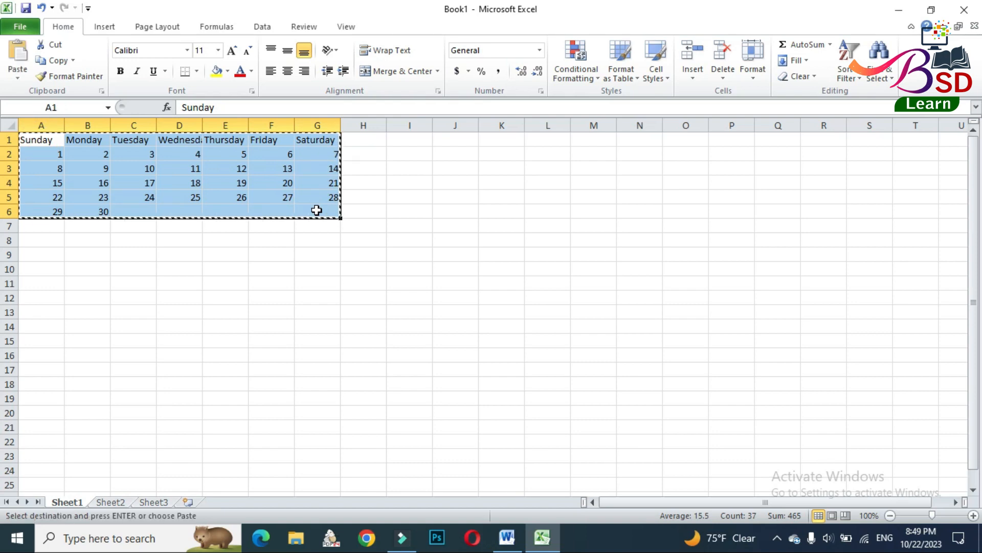
right_click(271, 173)
left_click(312, 196)
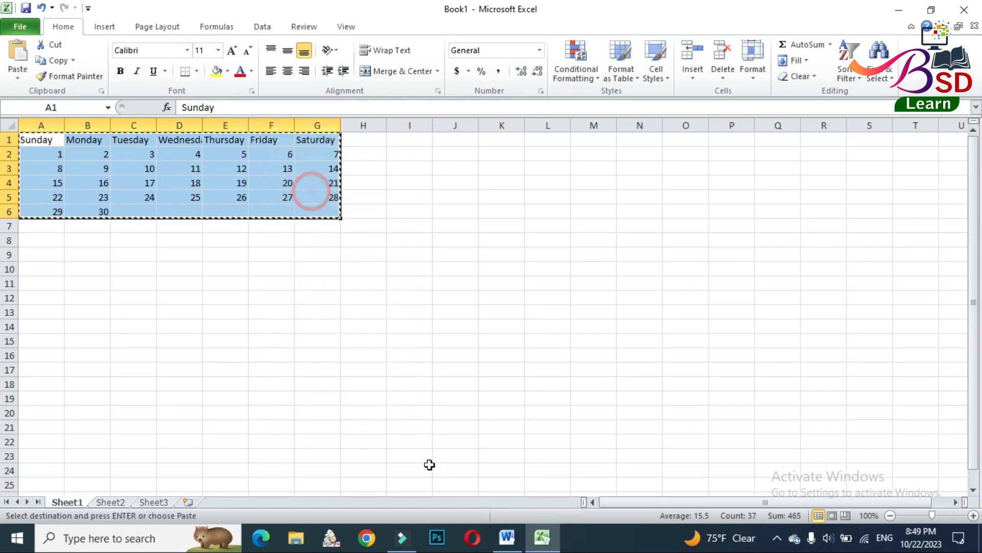
Switch to the Word document and paste the copied calendar into the first seven columns of the table, starting at its first row
left_click(507, 537)
left_click_drag(197, 290, 411, 297)
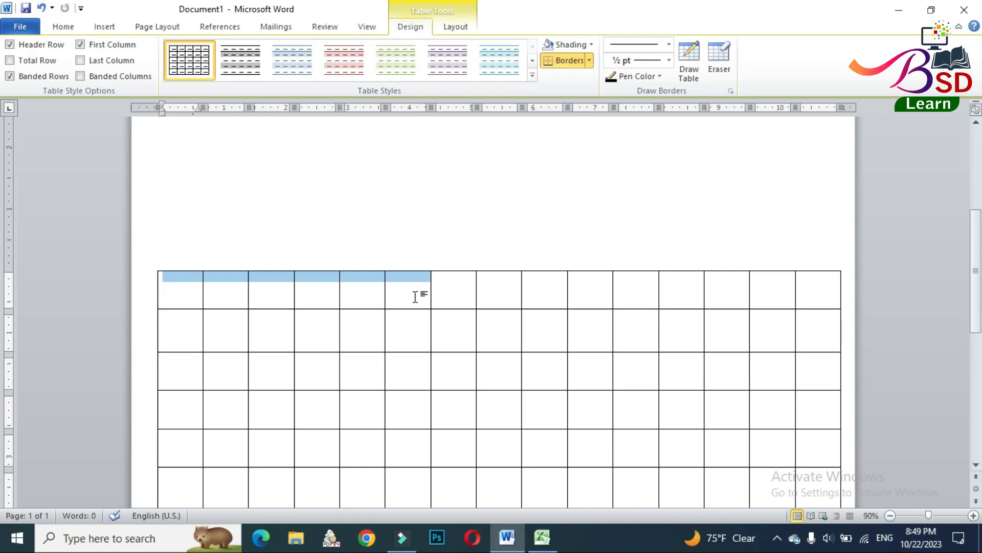
left_click_drag(415, 297, 444, 430)
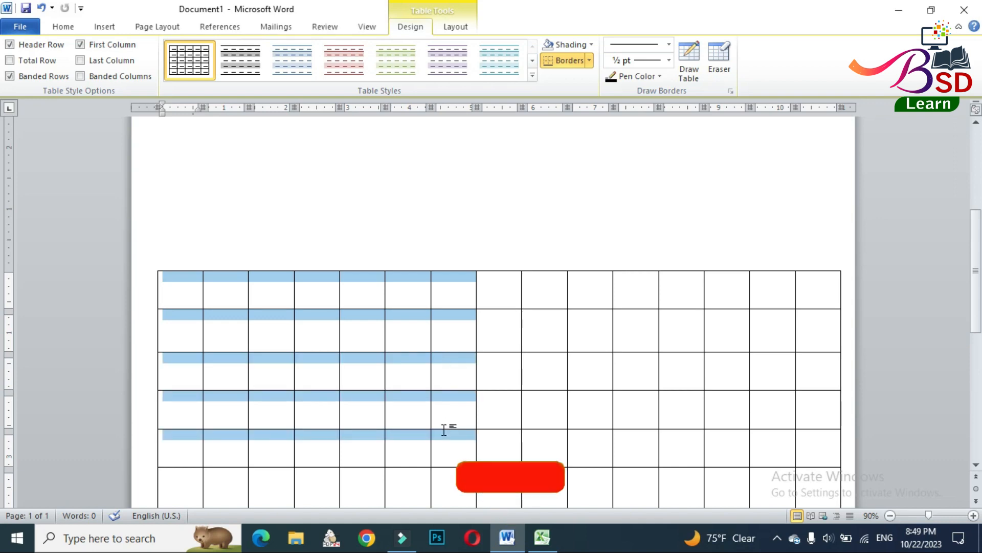
left_click(63, 26)
left_click(25, 58)
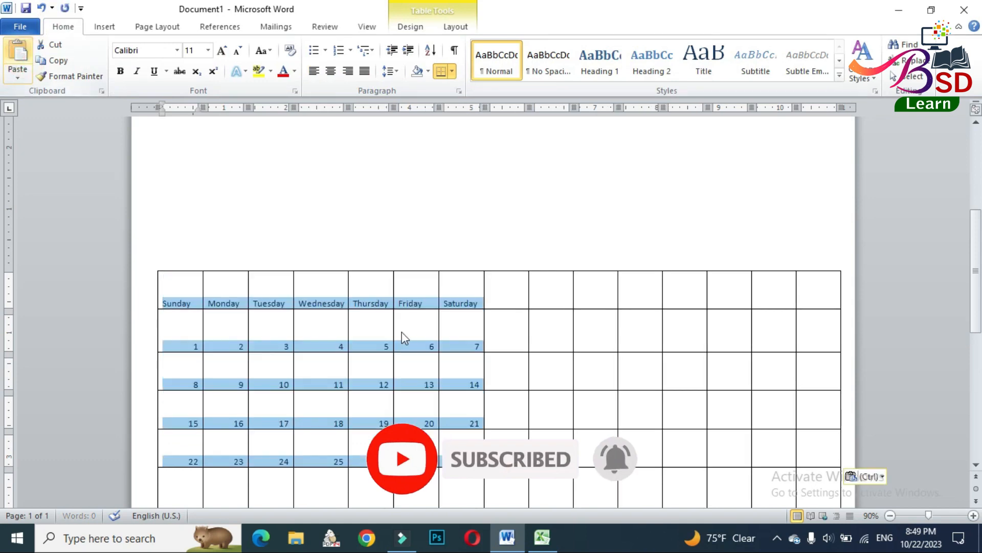
Enter 29, 30 and 31 under Sunday, Monday and Tuesday in the row below 22
scroll(412, 348, "down", 3)
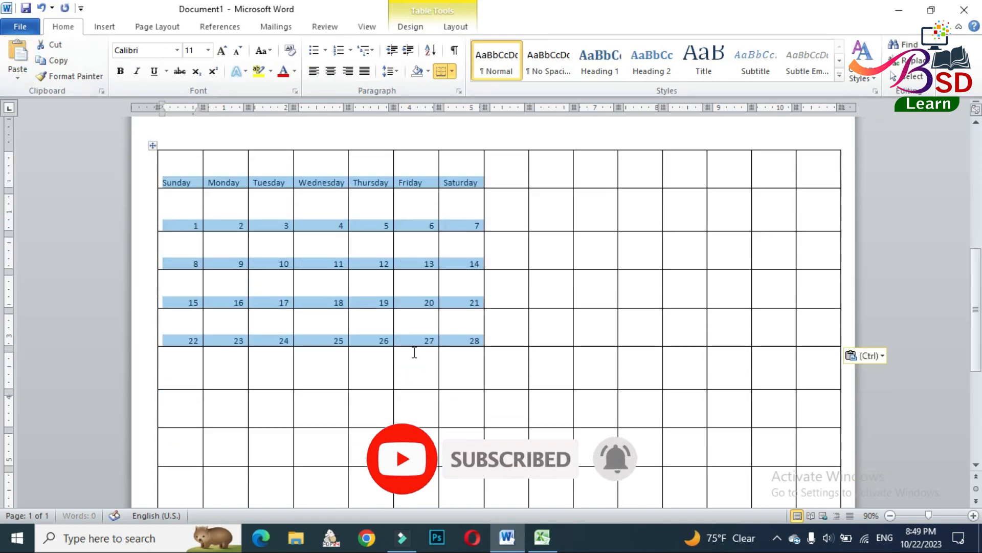
left_click(188, 372)
type("29")
key("Tab")
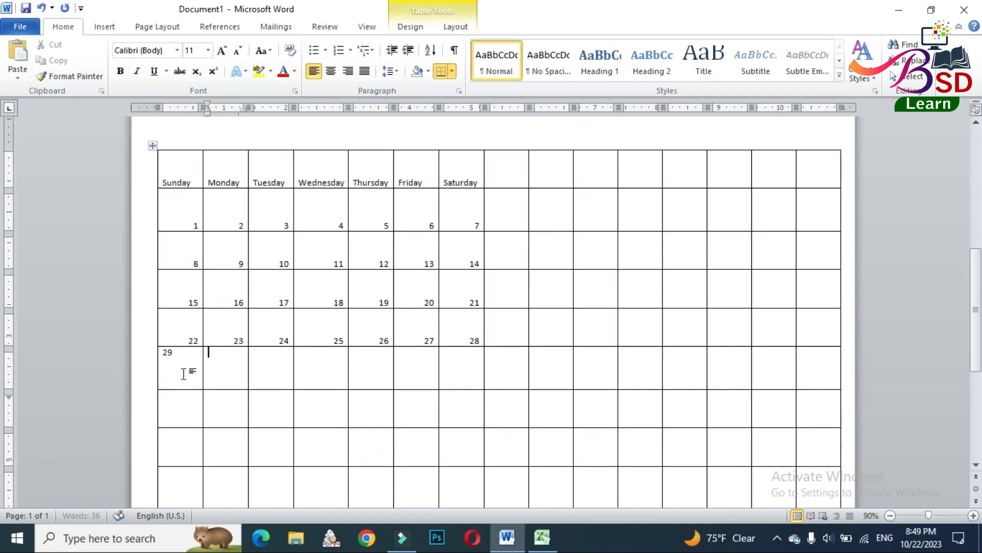
type("30")
key("Tab")
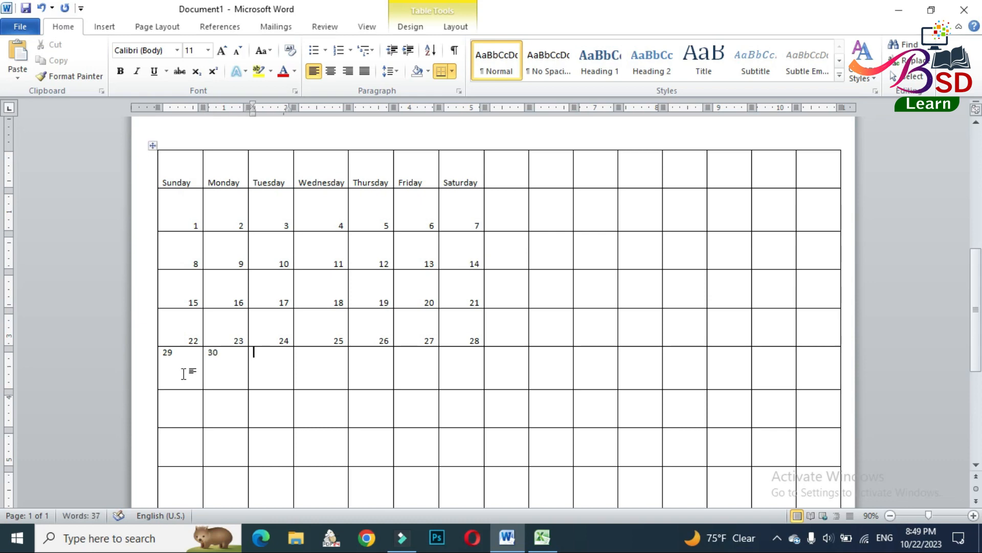
type("31")
key("Tab")
Set the font of all the calendar's weekday headings and dates to Arial
left_click_drag(180, 181, 447, 353)
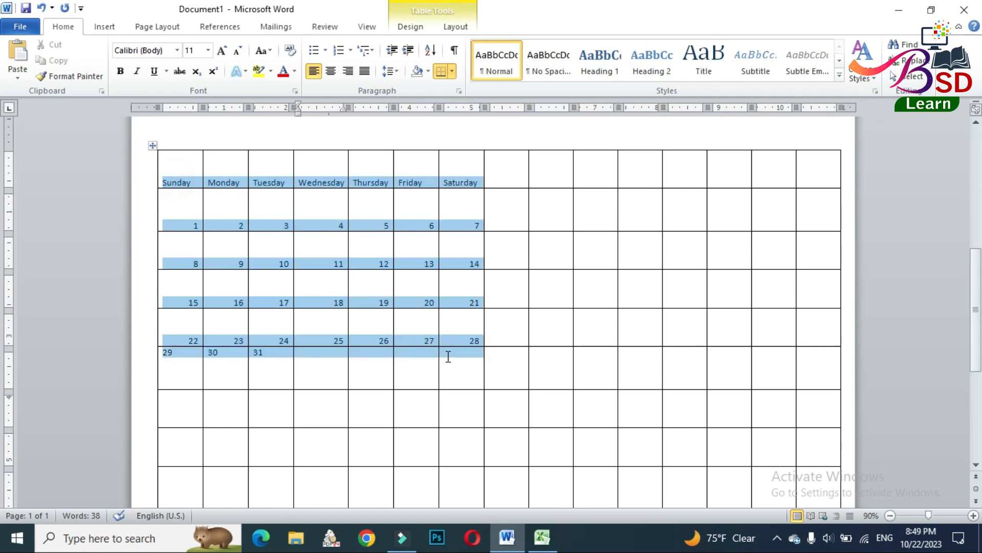
left_click(160, 49)
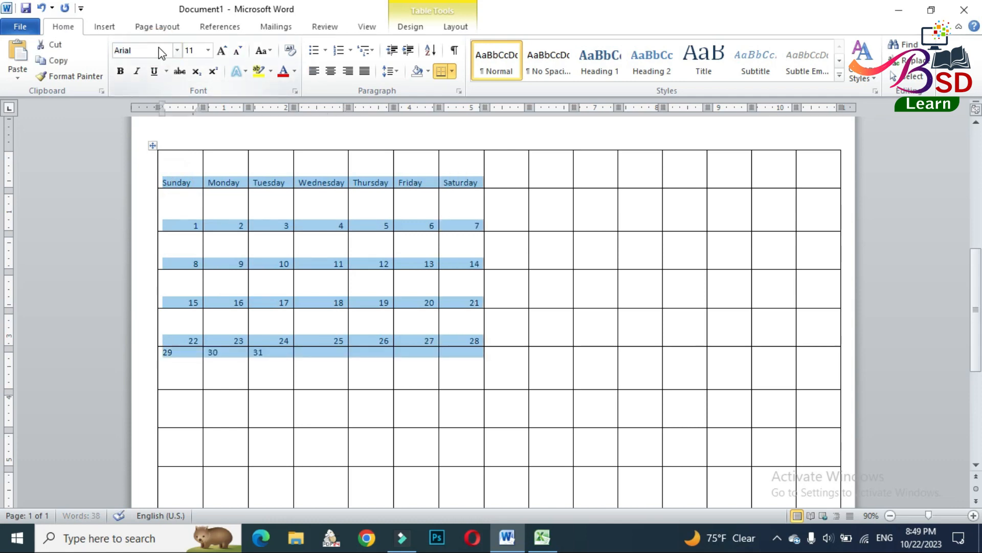
key("Return")
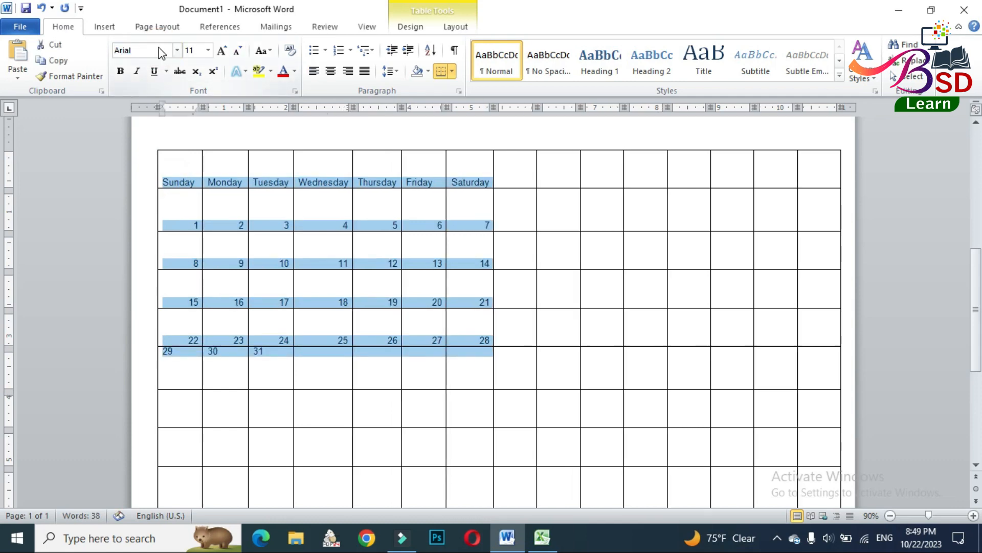
Shorten the first four weekday headings to Sun, Mon, Tues and Wed
left_click(223, 189)
left_click_drag(179, 183, 347, 183)
key("Delete")
key("Delete")
key("Delete")
key("Delete")
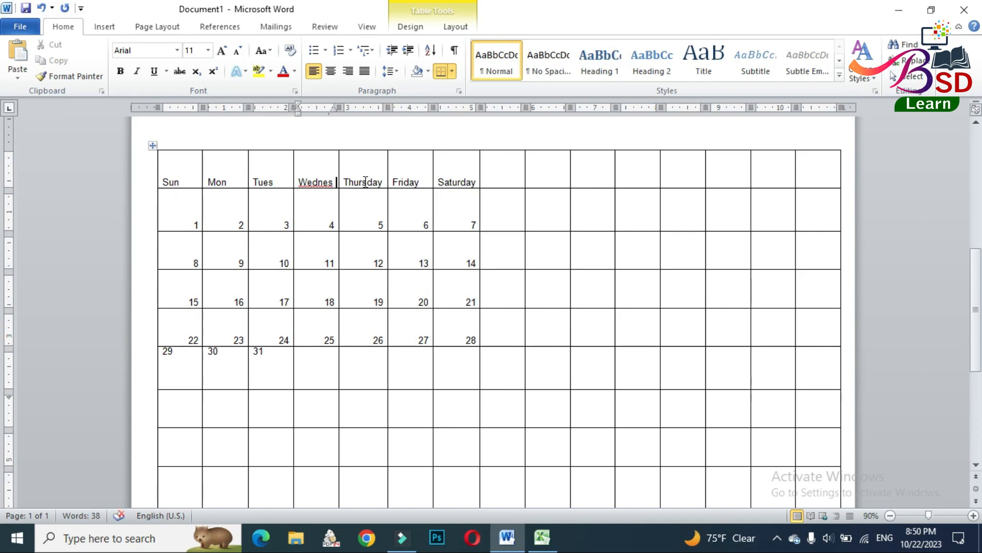
left_click_drag(316, 180, 335, 182)
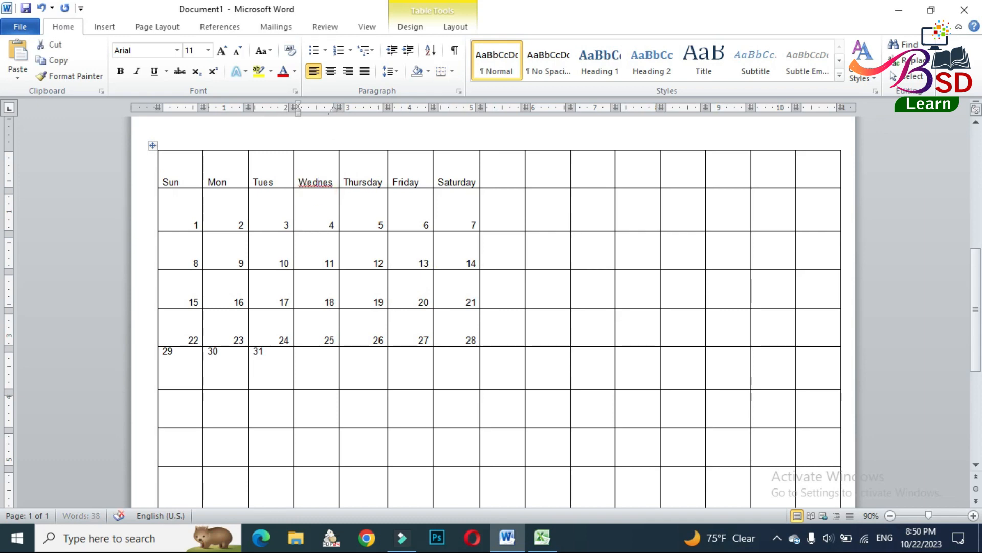
key("Delete")
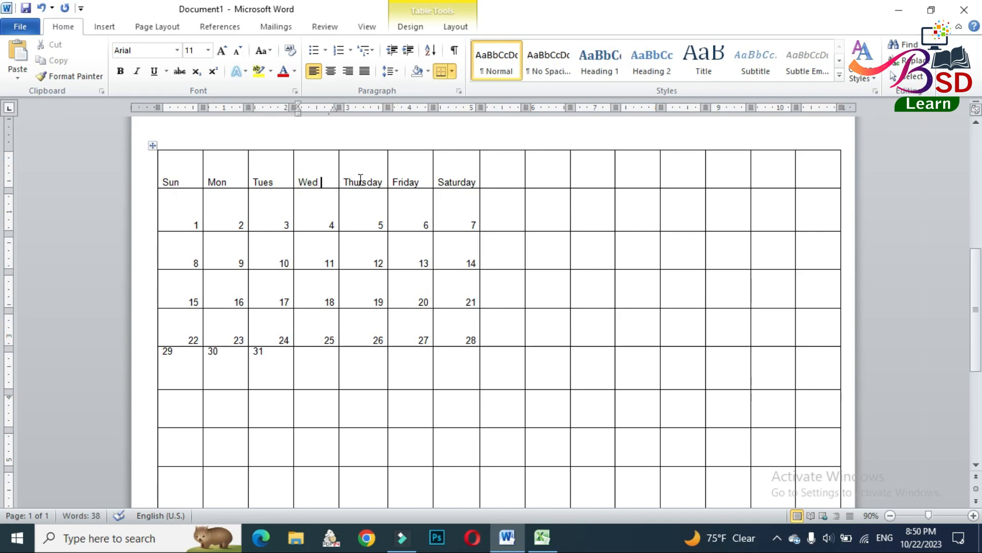
Shorten the remaining weekday headings to Thu, Fri and Sat
left_click_drag(363, 182, 382, 182)
key("Delete")
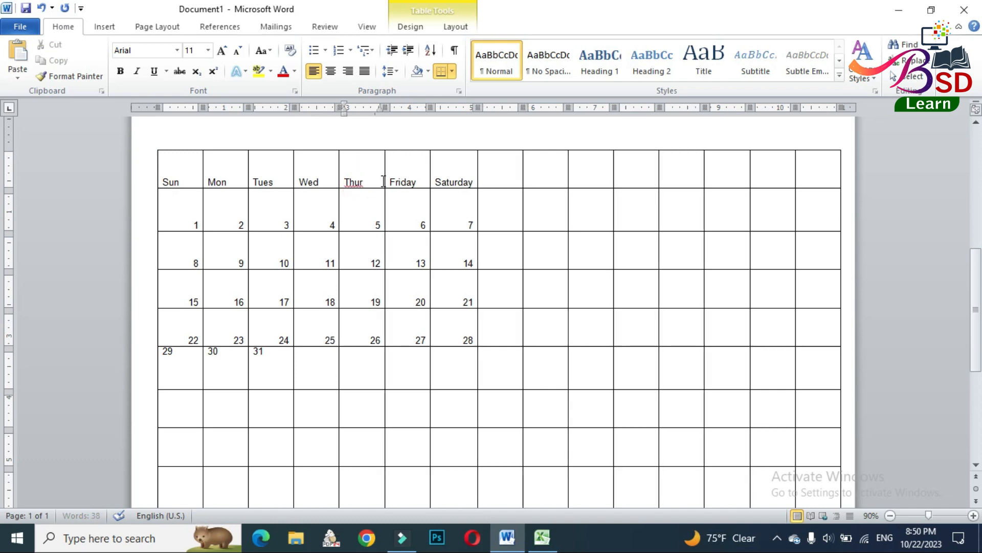
left_click(361, 182)
key("BackSpace")
left_click_drag(404, 182, 473, 182)
key("Delete")
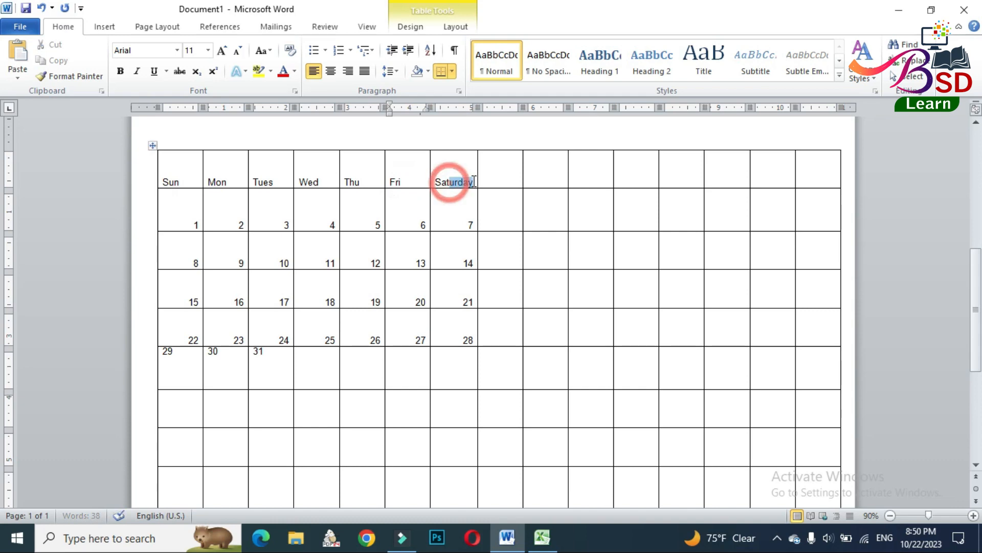
key("Delete")
left_click(404, 207)
Enlarge the text of the whole calendar, headings and dates, to 22 pt
left_click_drag(175, 183, 453, 358)
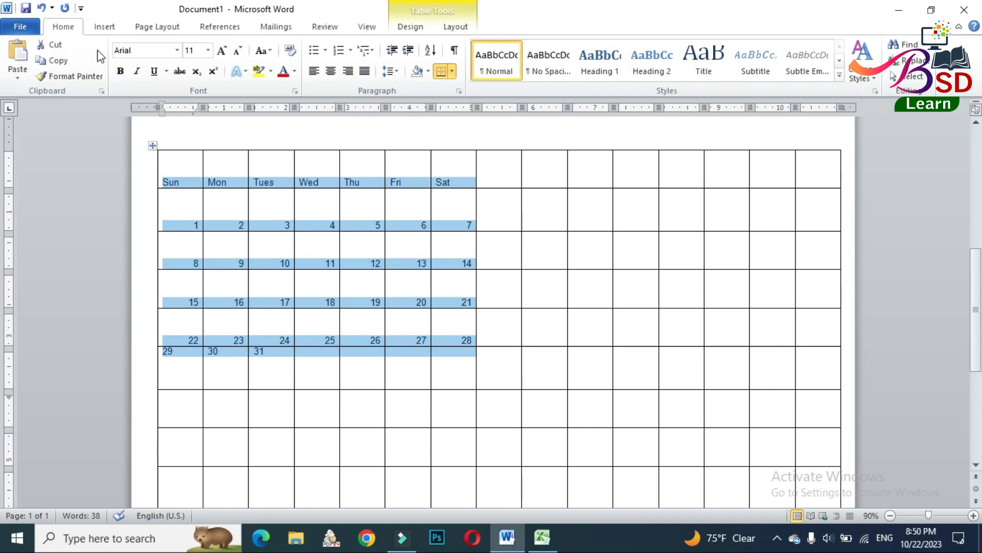
left_click(221, 51)
left_click(222, 51)
left_click(222, 52)
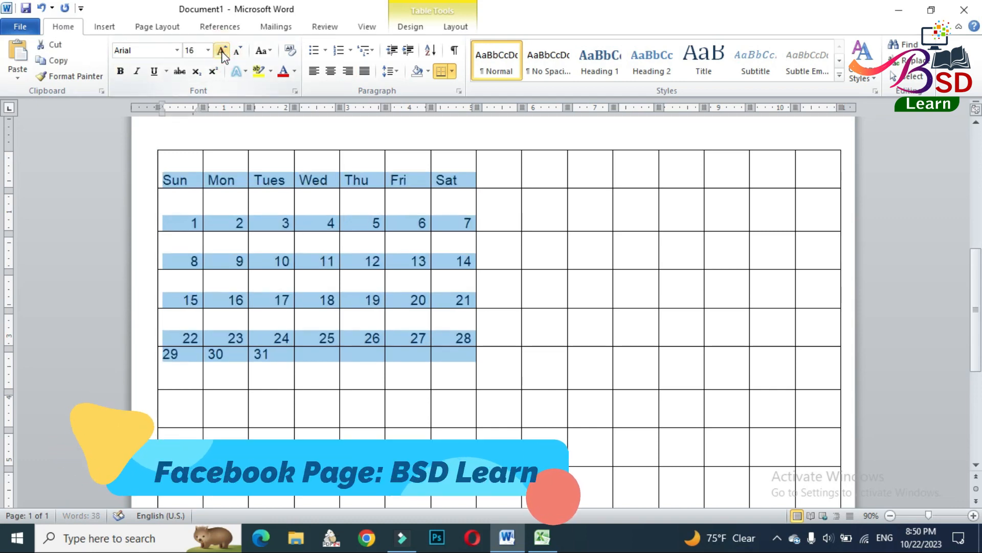
left_click(221, 51)
left_click(222, 51)
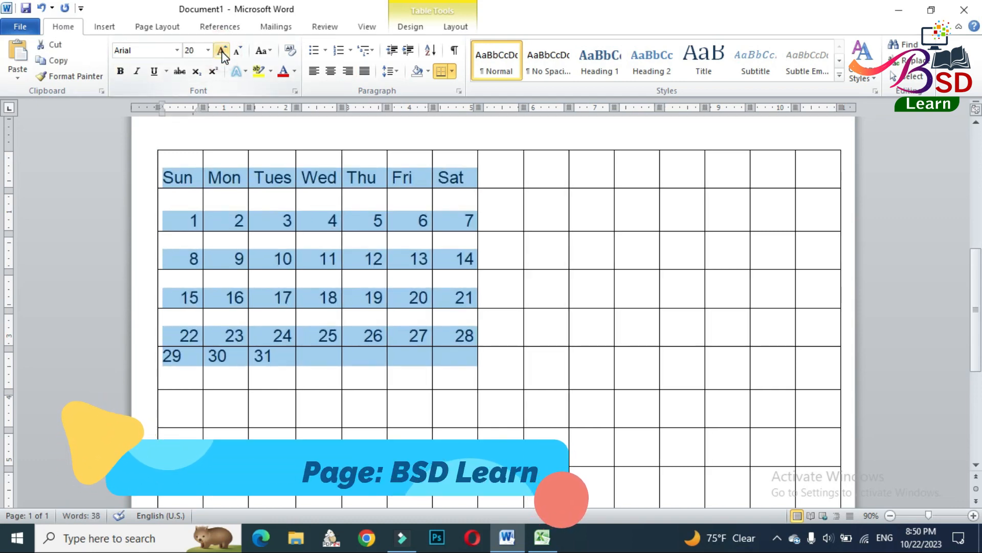
left_click(221, 51)
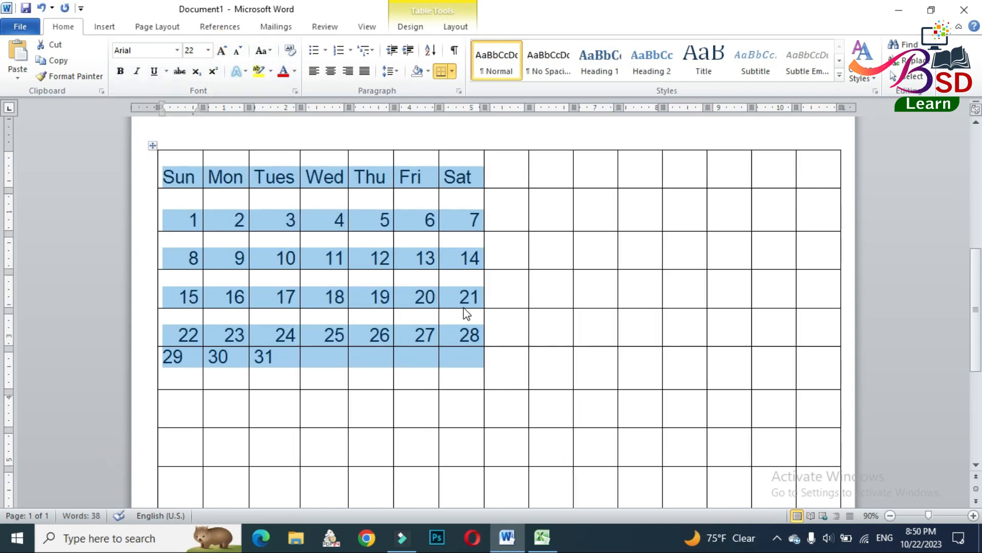
Copy the calendar and paste it into the table's last seven columns, starting at the first row
right_click(275, 190)
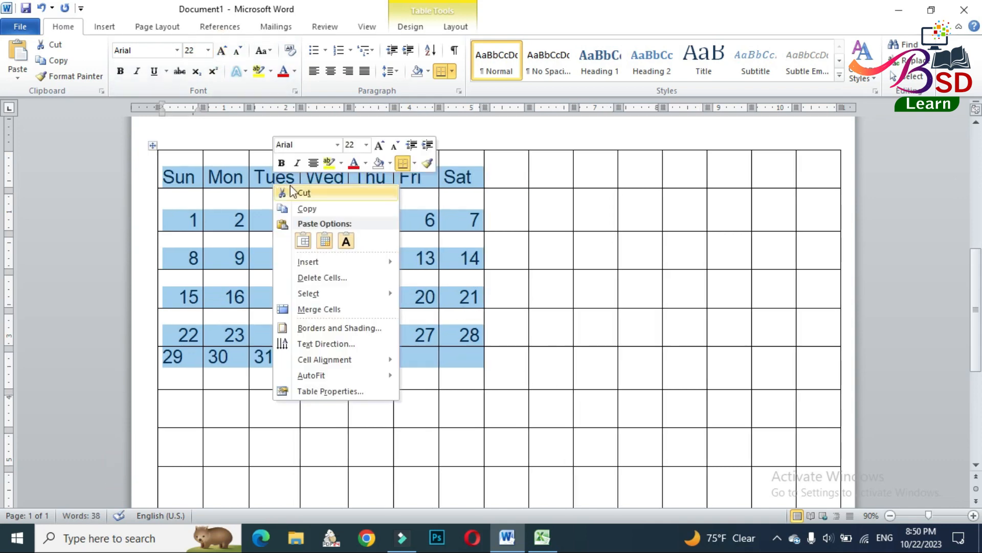
left_click(304, 211)
left_click_drag(566, 178, 806, 373)
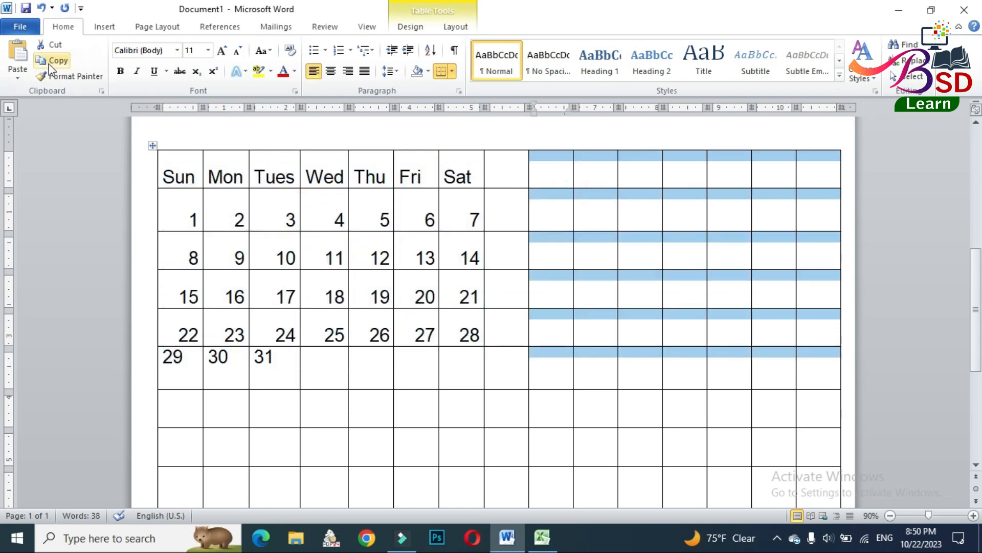
left_click(22, 53)
Paste the calendar again into the first eight columns and five rows, leaving one blank row below the first calendar
scroll(594, 243, "down", 1)
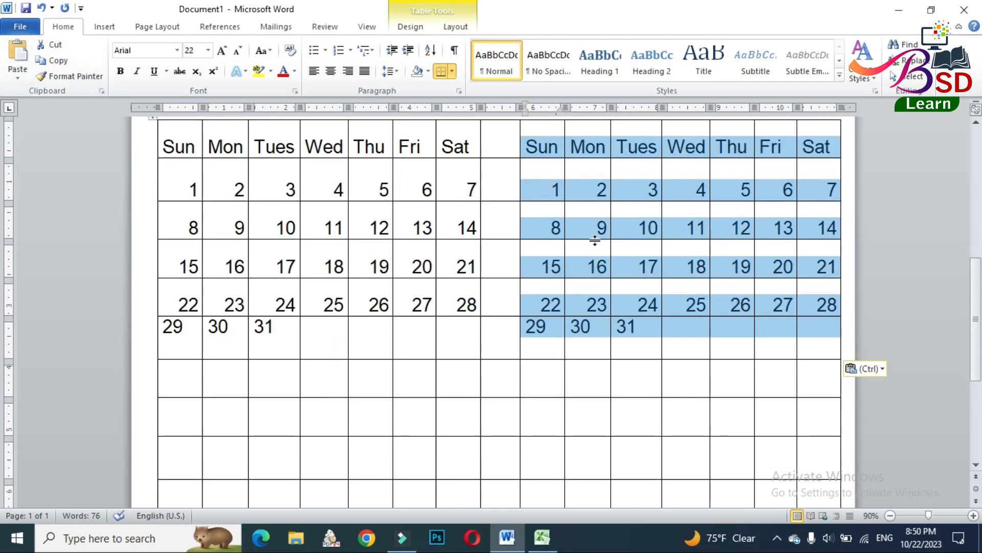
scroll(325, 343, "down", 2)
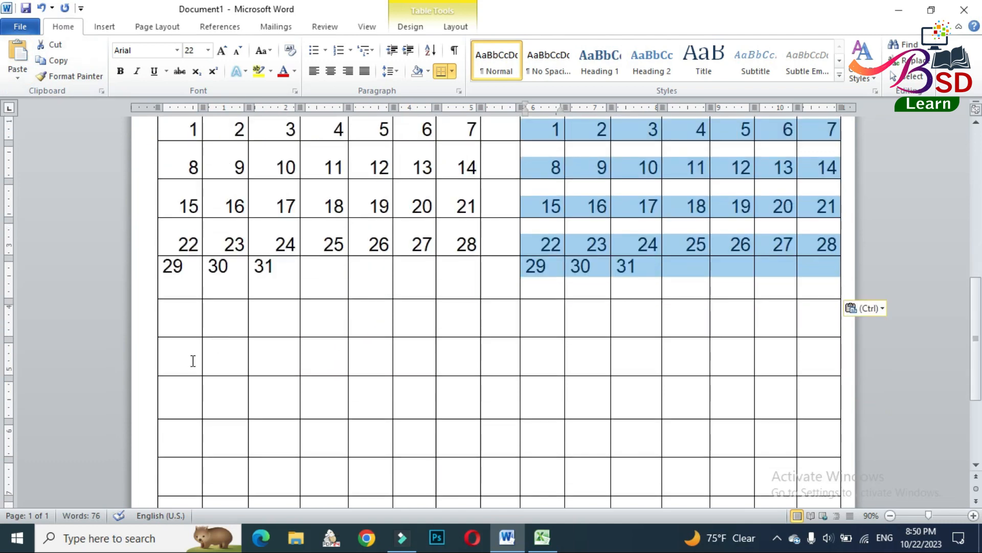
left_click_drag(193, 361, 496, 419)
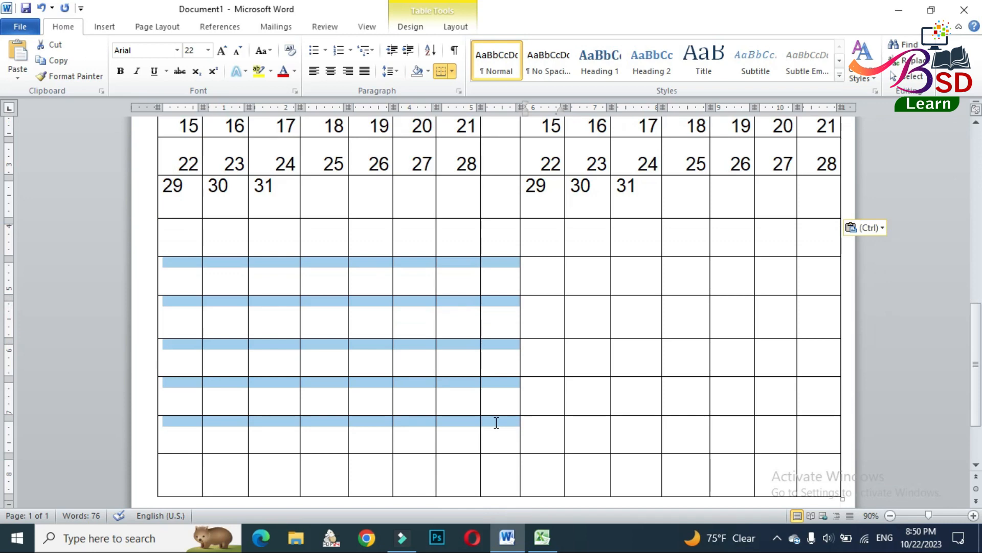
left_click(20, 57)
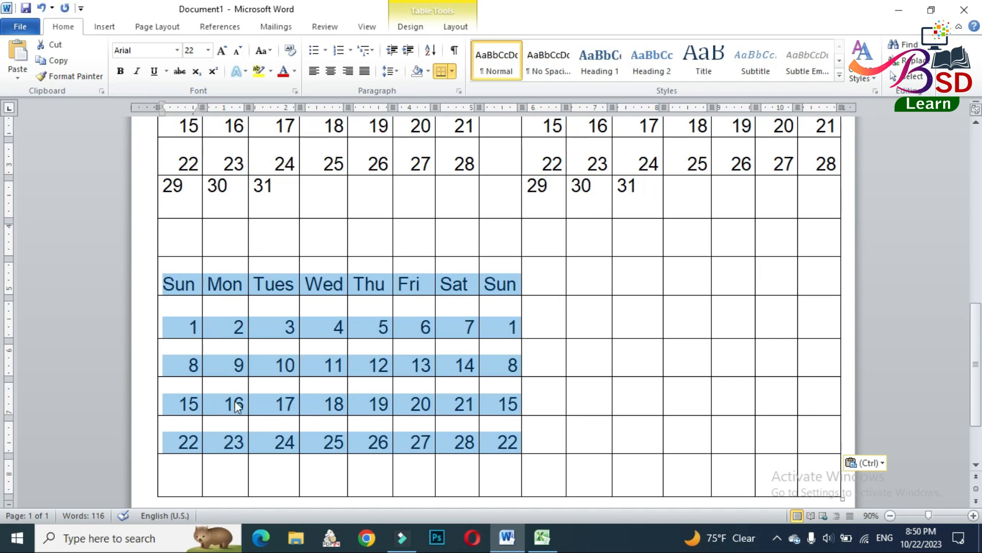
scroll(208, 457, "down", 1)
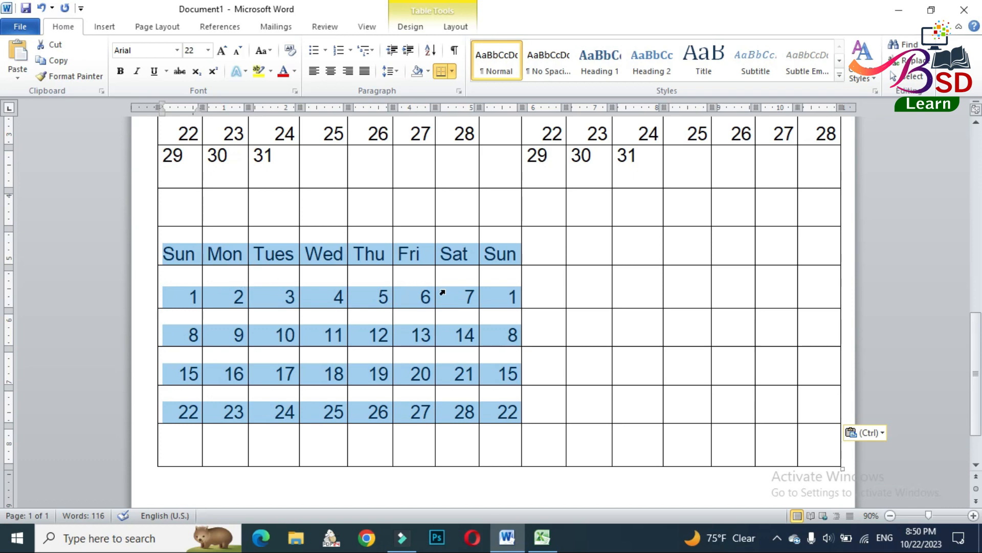
left_click(512, 302)
Clear all the dates of the second calendar in the last seven columns, keeping its weekday headings
scroll(537, 297, "up", 5)
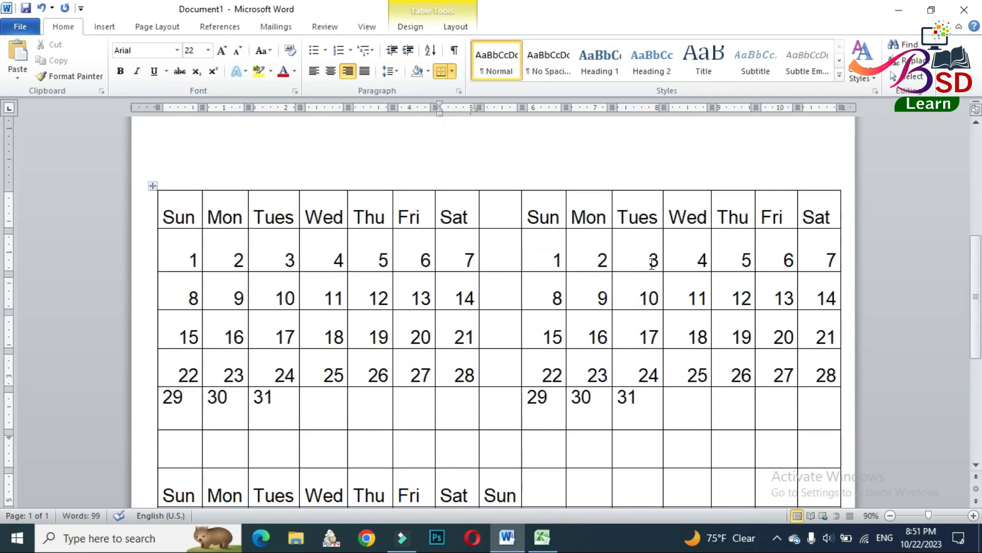
left_click_drag(556, 258, 625, 409)
left_click(625, 401)
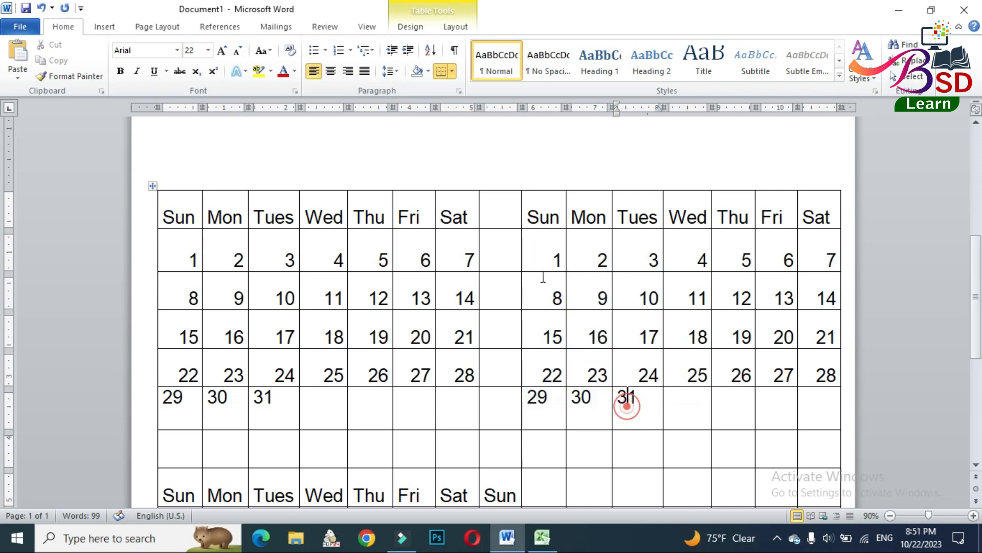
left_click_drag(557, 254, 801, 396)
key("Delete")
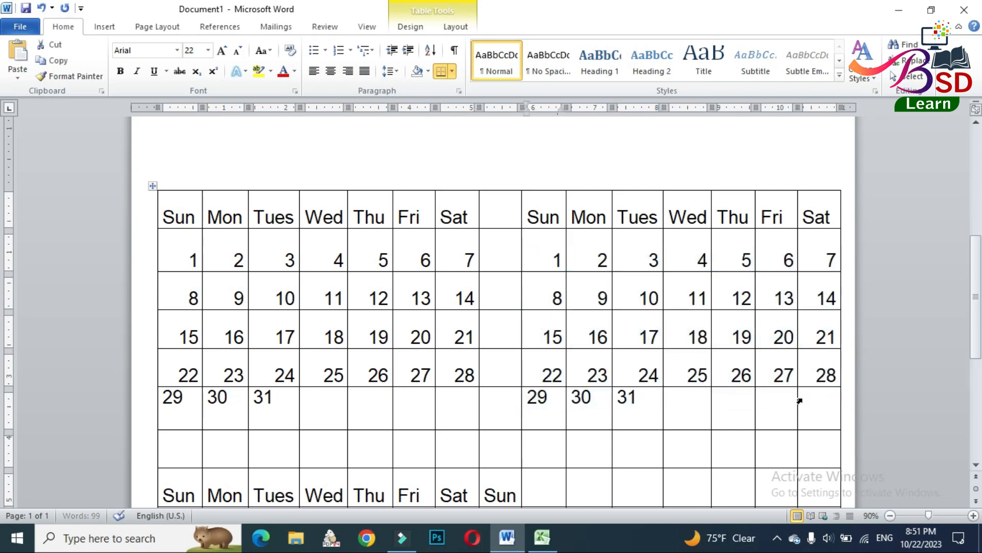
Enter 1 to 4 under Wed to Sat in the second calendar and 5 to 11 in the row below
left_click(686, 242)
type("1\t2\t3\t4")
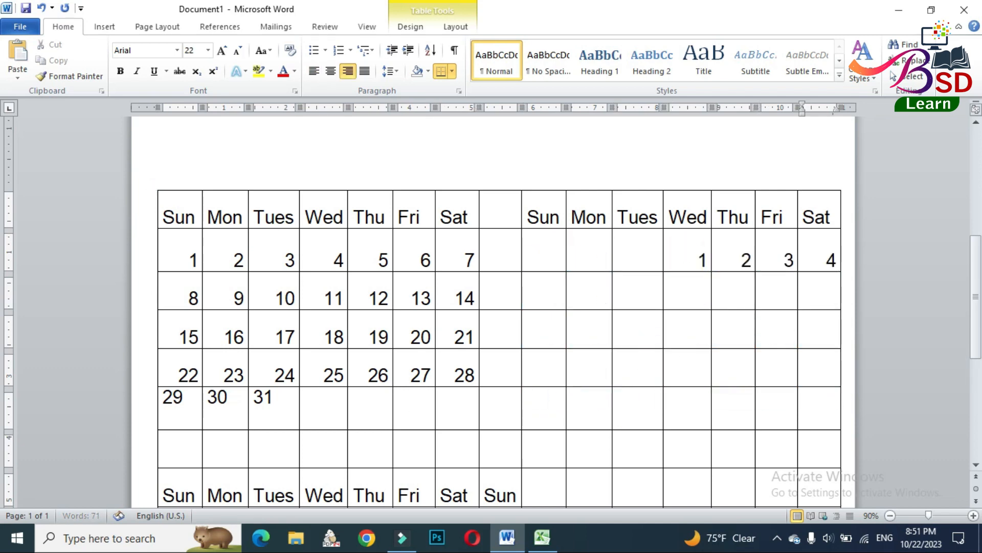
left_click(539, 292)
type("5\t6\t7\t8\t9\t10\t11")
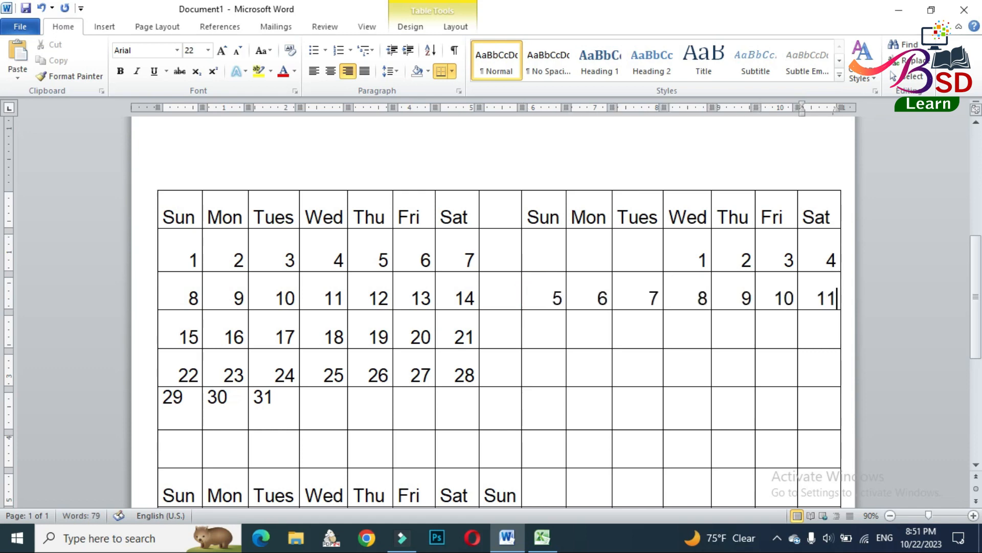
Fill the second calendar's next two rows with the dates 12 to 18 and 19 to 25
left_click(544, 338)
type("12\t13\t14\t15\t16\t17\t18")
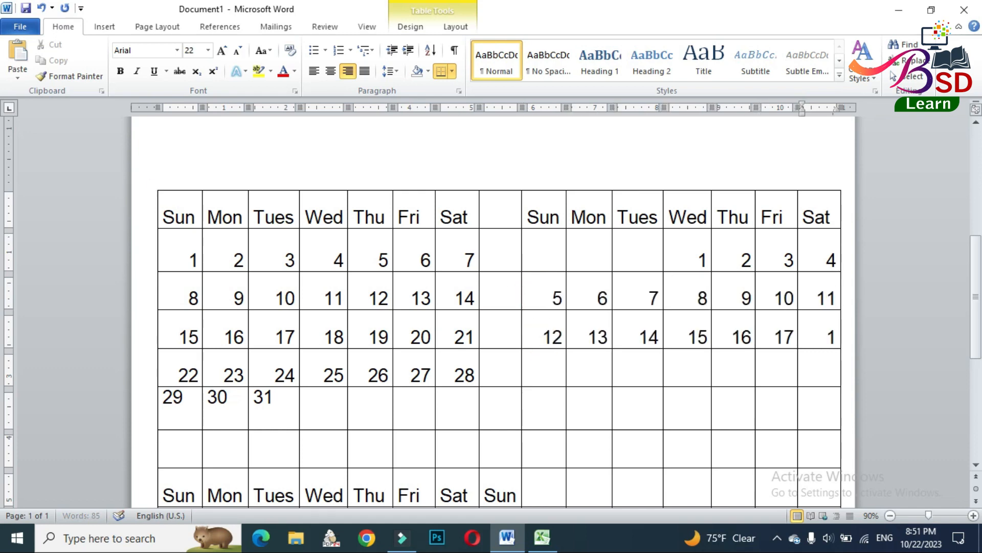
left_click(527, 369)
type("19\t20\t21\t22\t23")
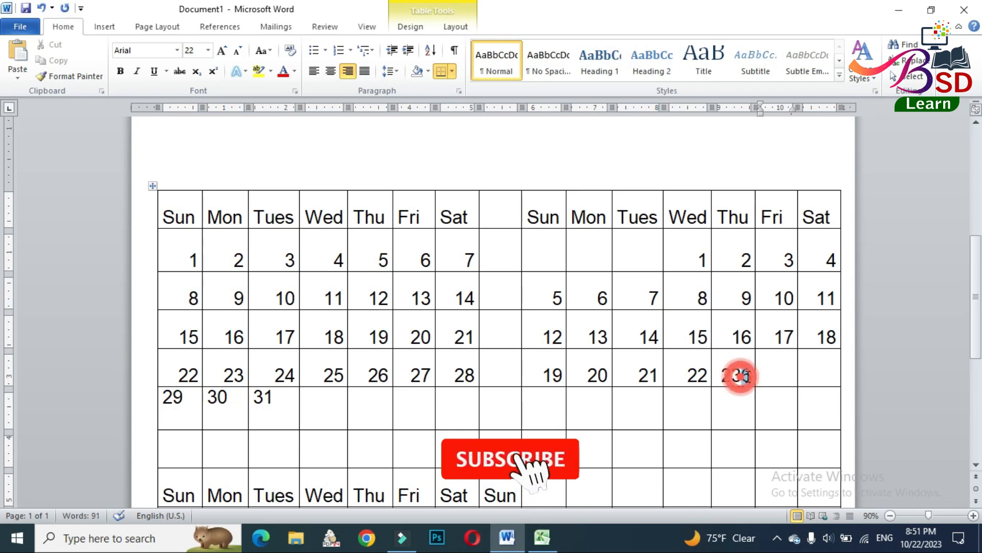
type("\t24\t25")
Complete the second calendar's last row with 26 to 29 under Sun to Wed, removing any extra dates after 29
left_click(557, 409)
type("26\t27\t28\t29\t30")
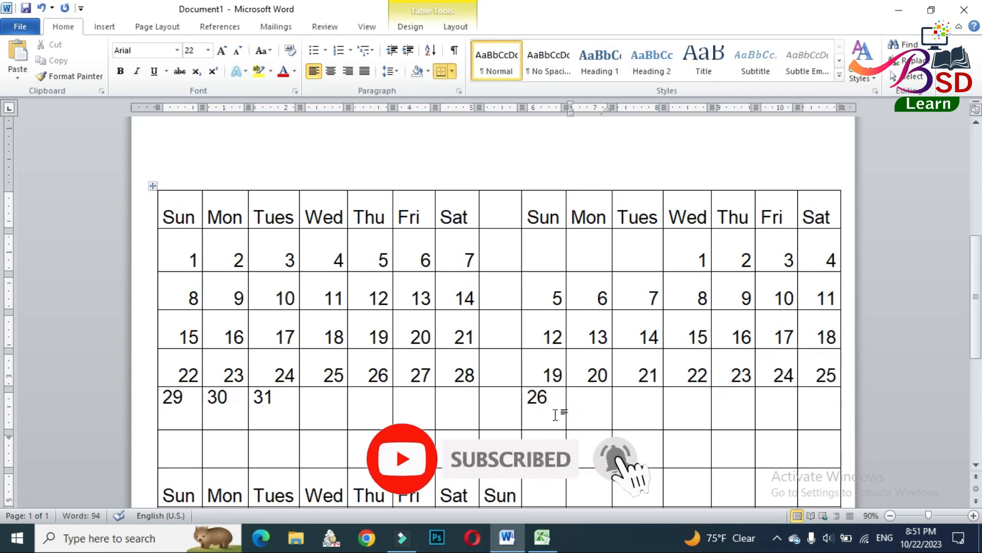
key("Tab")
type("31")
left_click_drag(783, 401, 753, 406)
key("BackSpace")
key("BackSpace")
Clear the dates of the third calendar below the first one, keeping its weekday headings
scroll(707, 400, "down", 2)
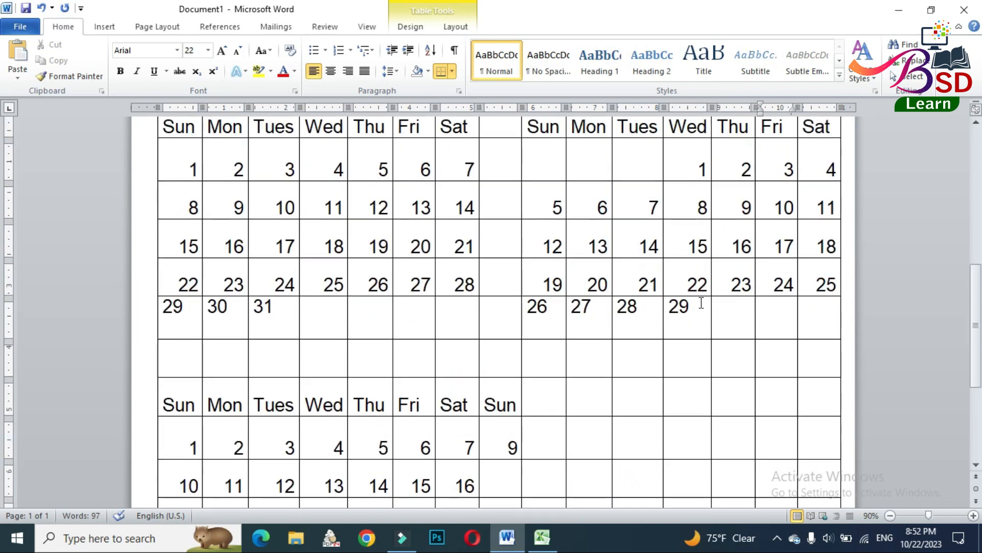
scroll(364, 428, "down", 3)
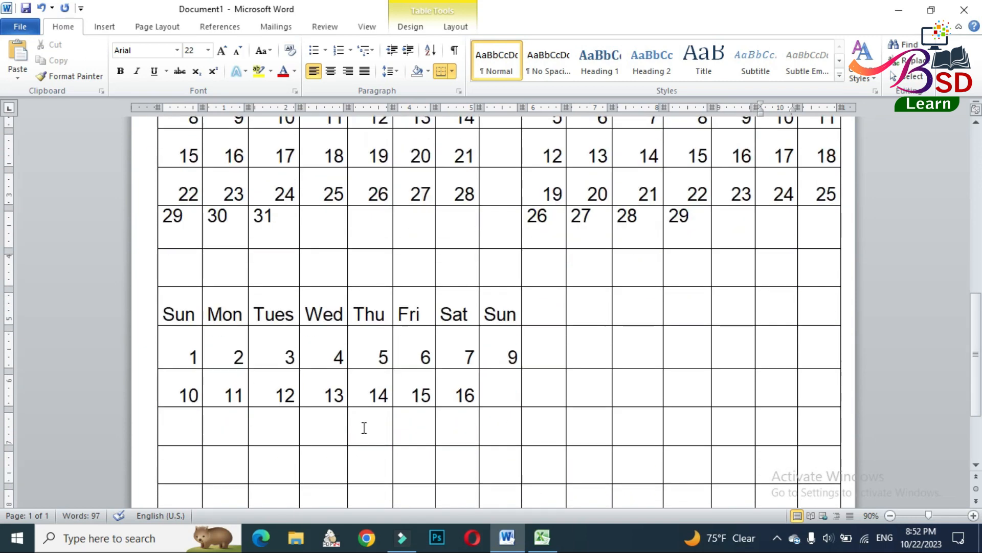
left_click_drag(199, 346, 452, 390)
key("Delete")
Enter 1 to 4 from the third calendar's Thu column onward and 5 to 12 across the row below
left_click(383, 357)
type("1\t2\t3\t4")
left_click(193, 389)
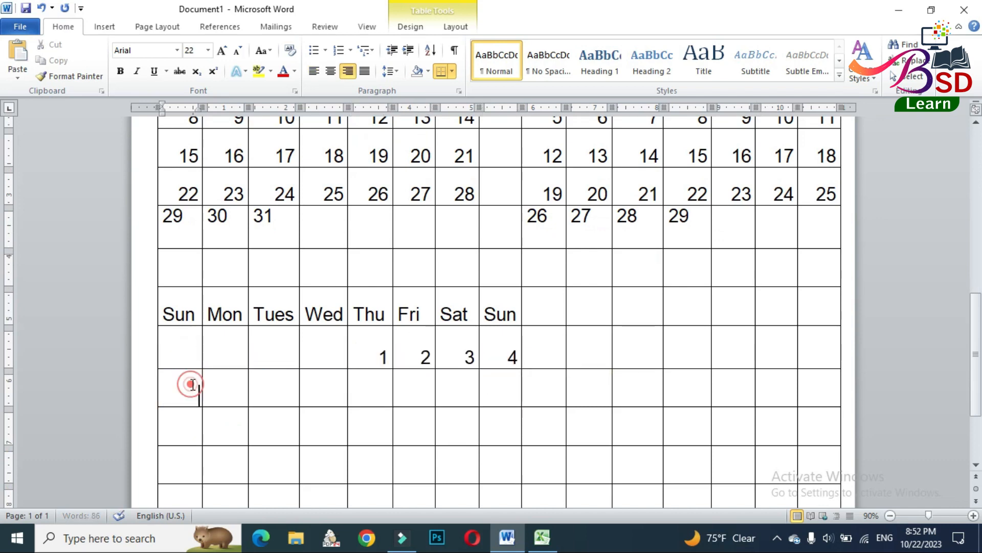
type("5\t6\t7\t8\t9\t10\t11\t12")
Clear the extra Sun heading and the dates in the eighth column beside the third calendar
scroll(186, 430, "up", 1)
left_click_drag(500, 343, 502, 417)
key("Delete")
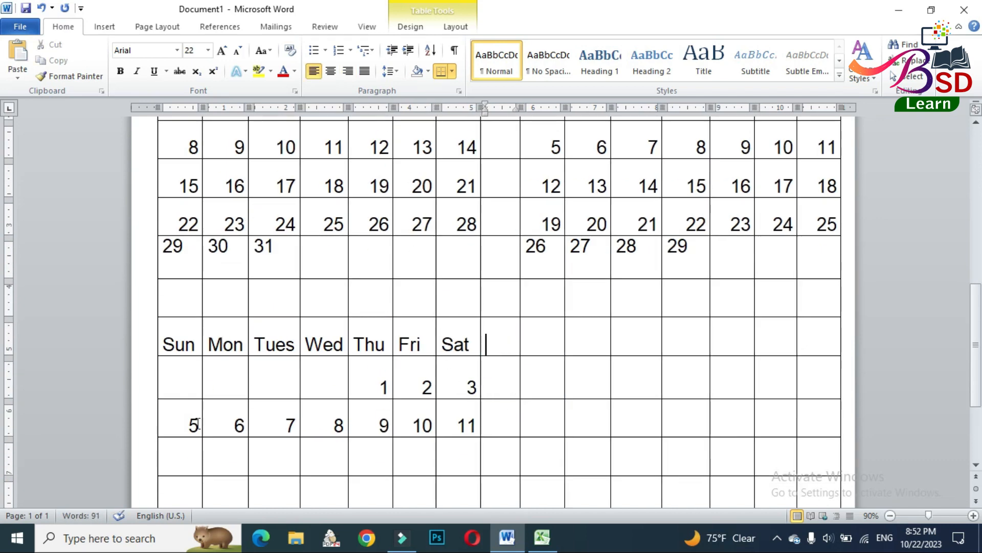
Renumber the third calendar from 4 under Sun in its second date row through 31 under Sat in the last row
double_click(194, 423)
type("4")
key("Tab")
type("5\t6\t7\t8\t9\t10\t11\t12\t13\t14\t15\t16\t17\t18")
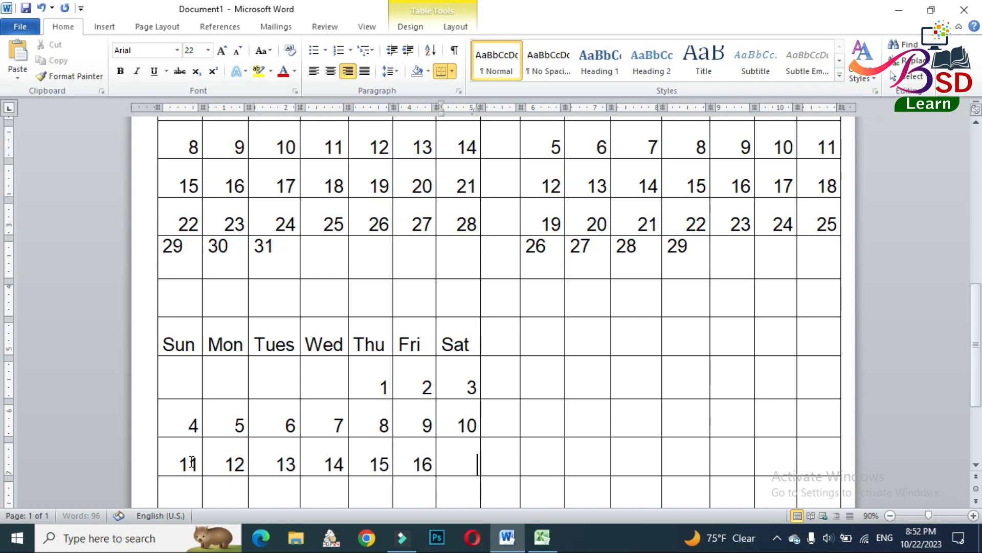
type("\t19\t20\t21\t22\t23\t24\t25\t26\t27\t28\t29\t30")
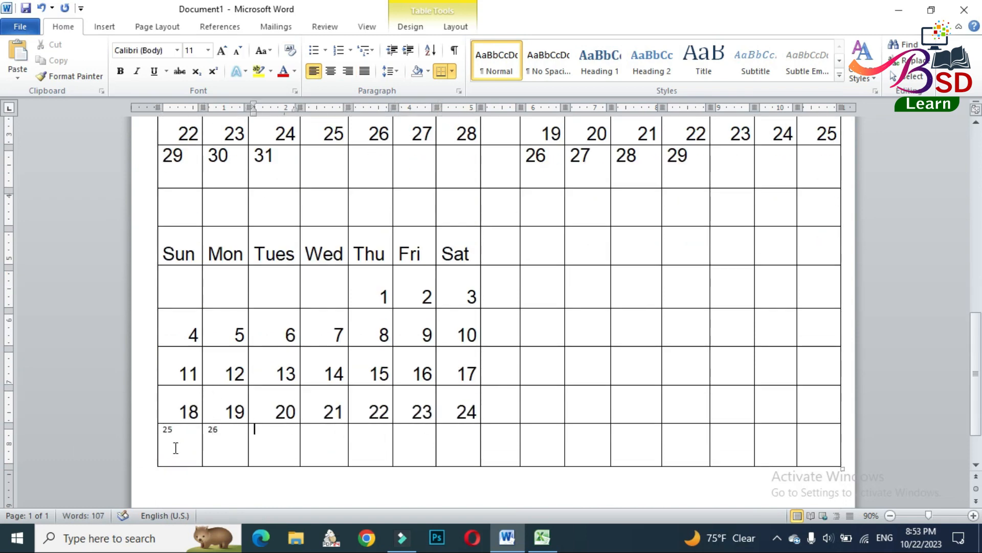
type("\t31")
Copy the third calendar's headings and dates, and format the whole block in Arial at size 22
left_click_drag(377, 295, 460, 433)
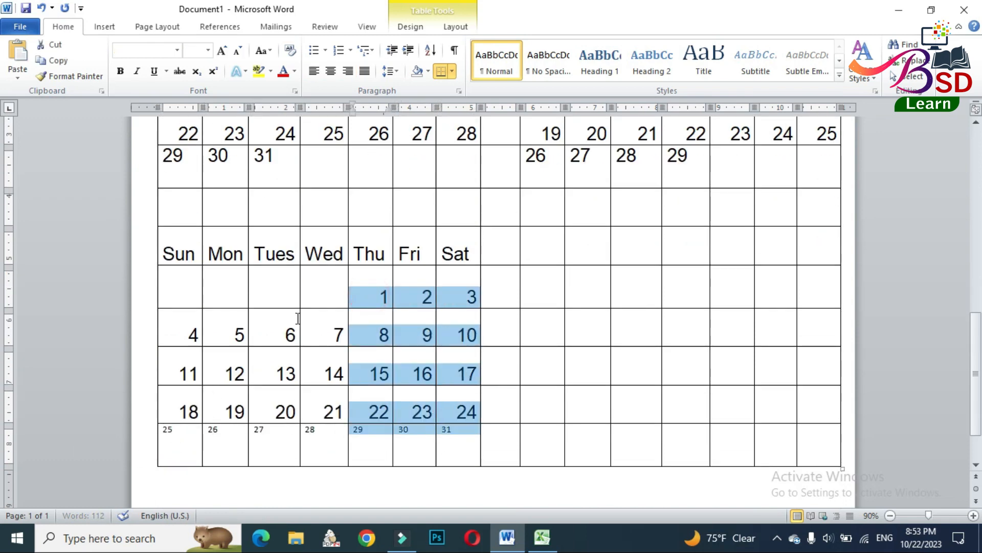
left_click_drag(165, 256, 460, 433)
key("ctrl+c")
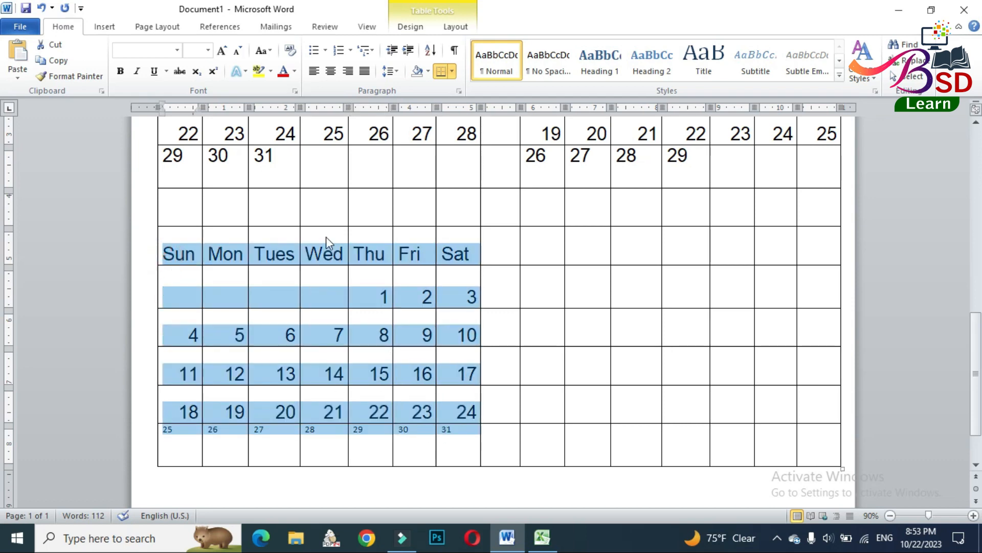
left_click(143, 50)
type("Arial")
key("Return")
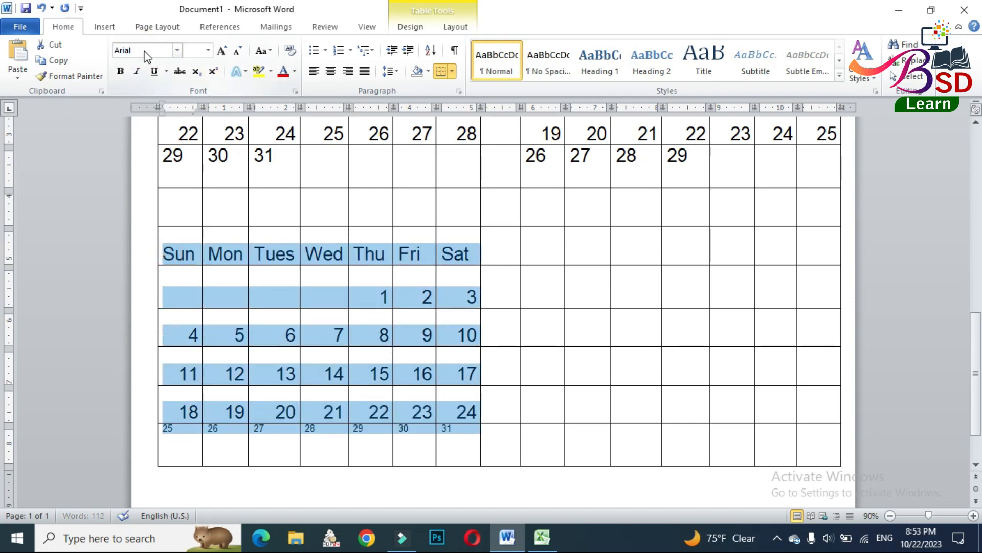
left_click(193, 50)
type("22")
key("Return")
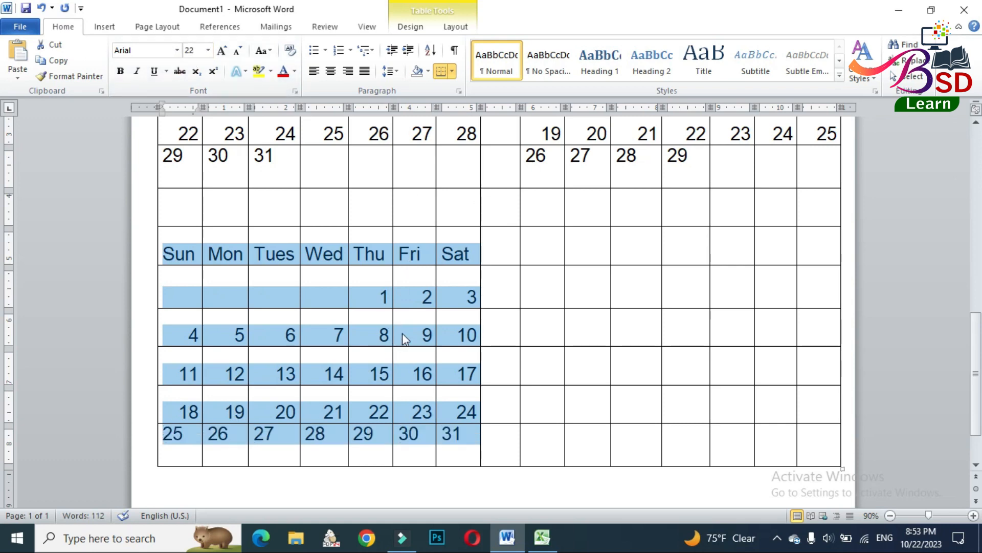
Paste the copied calendar block into the empty seven-column area beside the third calendar, below the second one
scroll(402, 332, "down", 1)
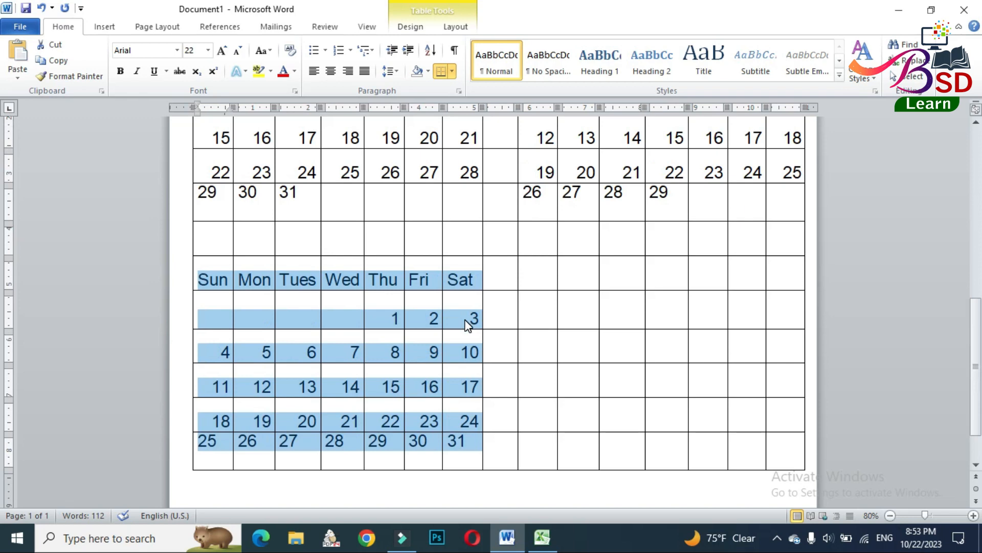
scroll(466, 320, "up", 3)
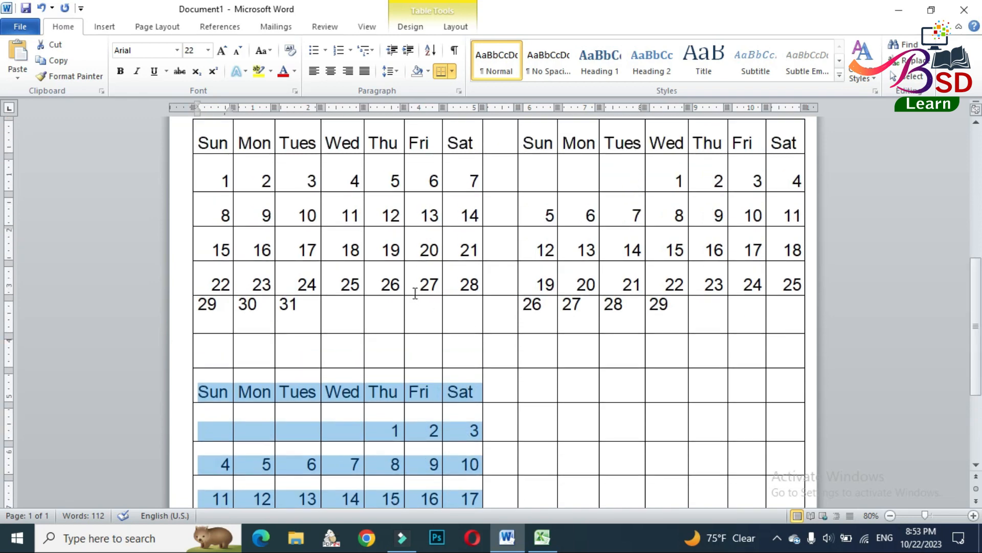
scroll(415, 293, "down", 2)
scroll(511, 368, "down", 3)
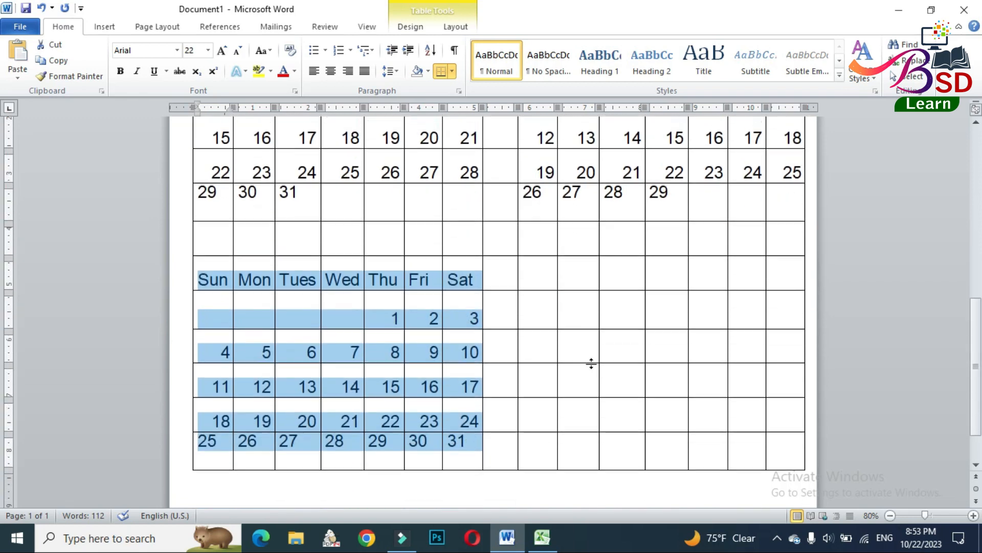
mouse_move(540, 253)
left_mouse_down()
mouse_move(647, 345)
mouse_move(782, 429)
mouse_move(776, 435)
left_mouse_up()
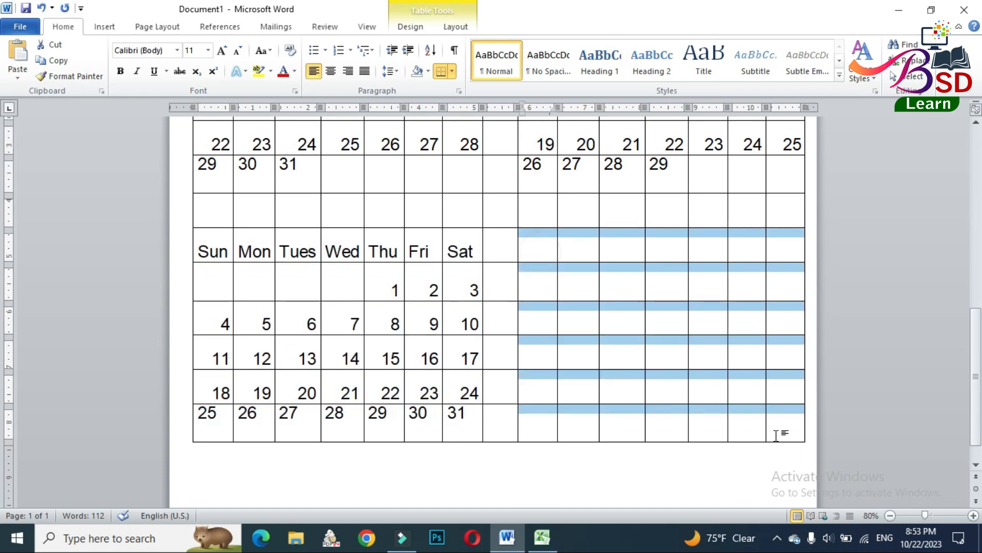
key("ctrl+v")
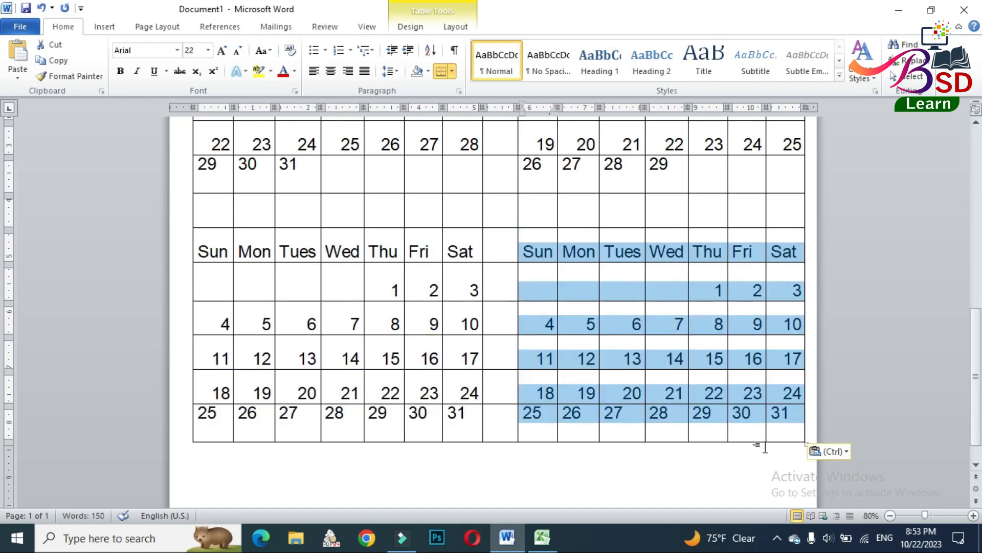
Clear all the dates of the pasted fourth calendar, keeping its weekday headings
left_click_drag(724, 292, 794, 422)
left_click_drag(529, 292, 780, 425)
key("Delete")
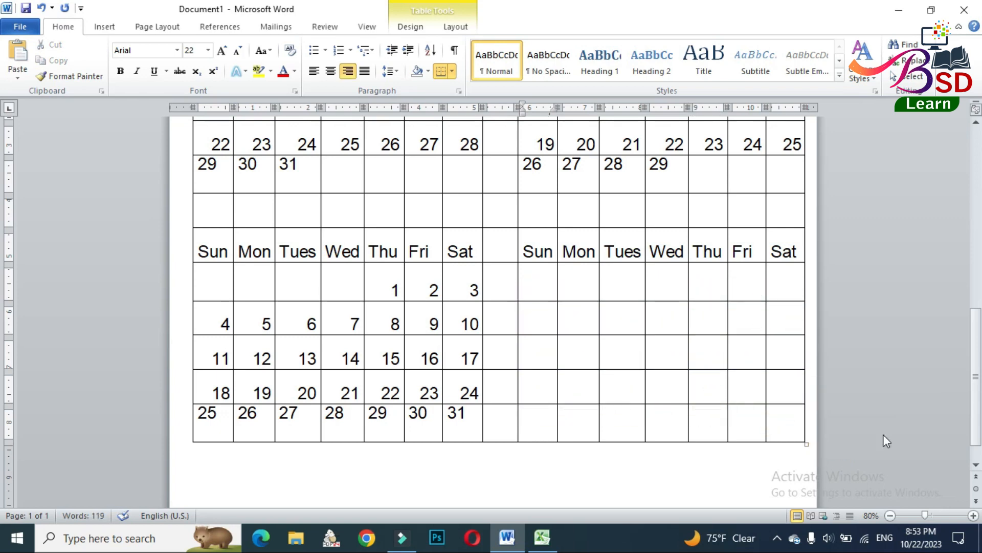
Enter the fourth calendar's dates 1 to 30, starting with 1 under Fri in the first date row
left_click(735, 284)
type("1\t2\t3\t4\t5\t6\t7")
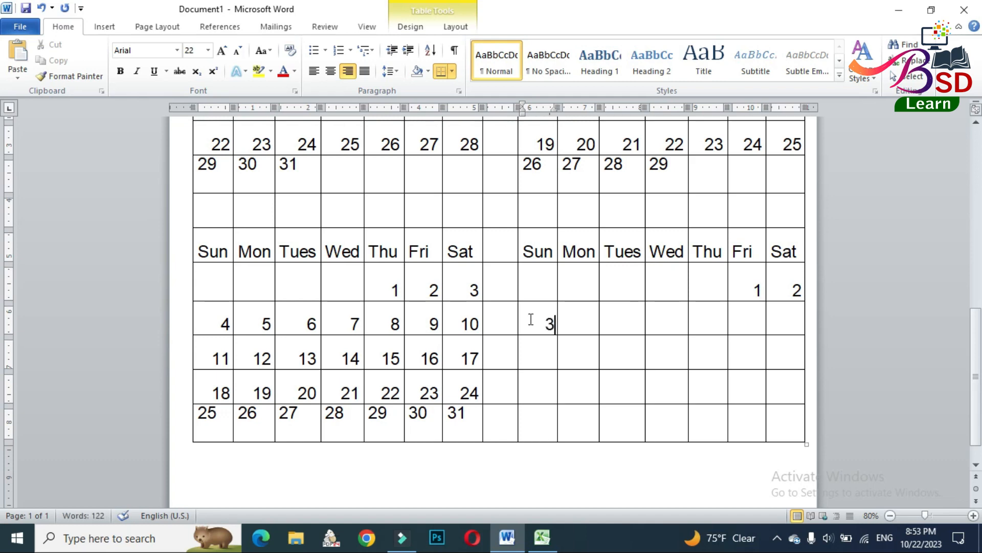
type("\t8\t9\t10\t11\t12\t13\t14\t15\t16\t17\t18")
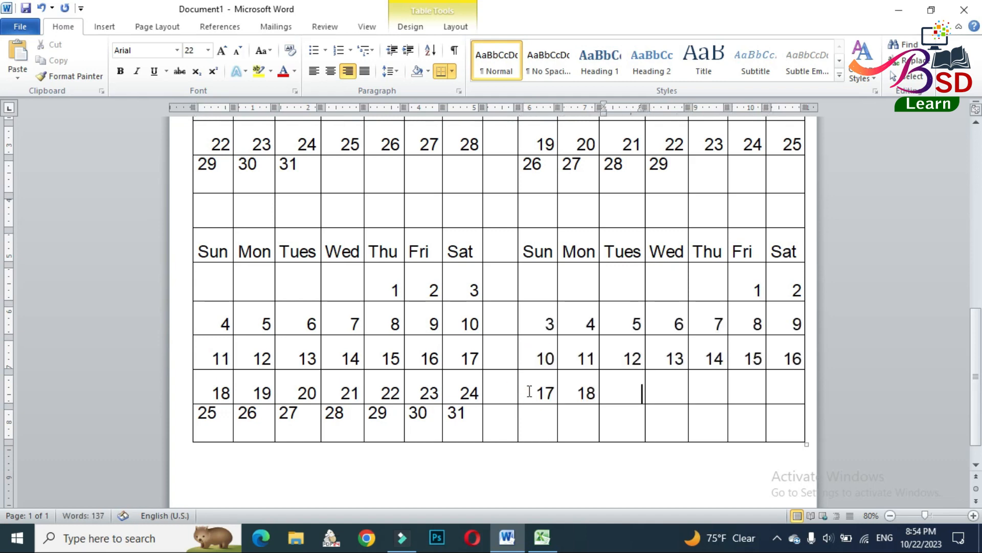
type("\t19\t20\t21\t22\t23\t24\t25\t26\t27\t28\t29\t30")
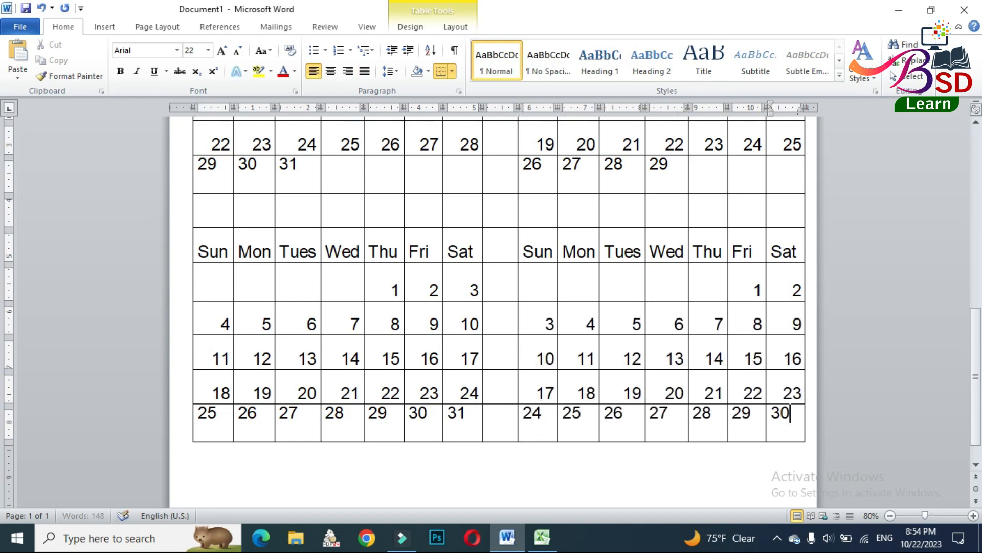
Colour the text of the Sun columns in all four calendars red
scroll(592, 300, "down", 3, "ctrl")
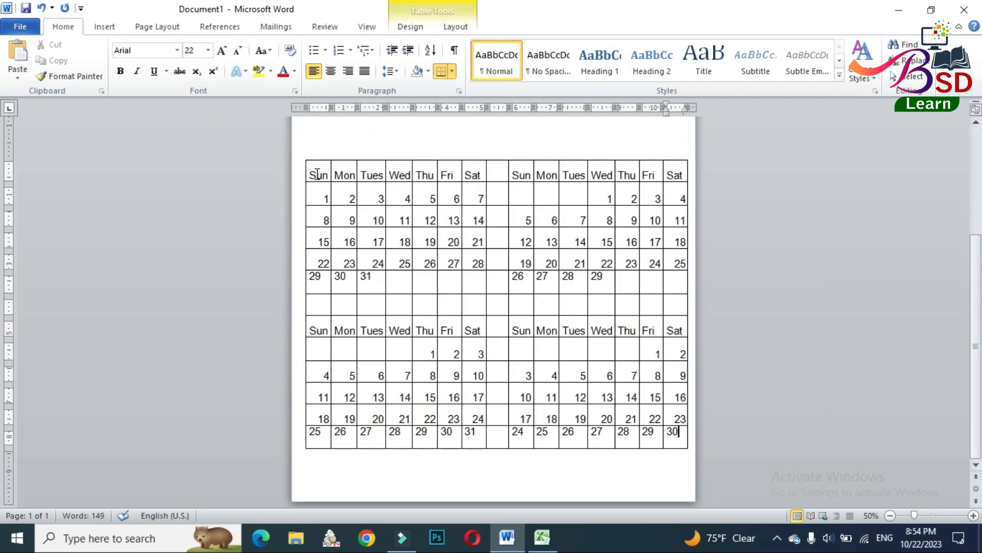
left_click_drag(316, 174, 317, 433)
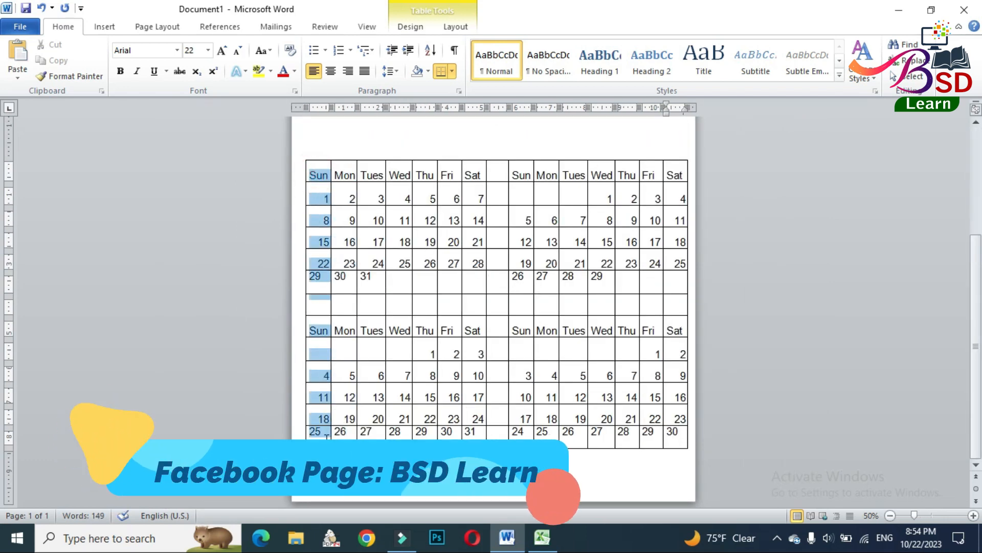
left_click(295, 71)
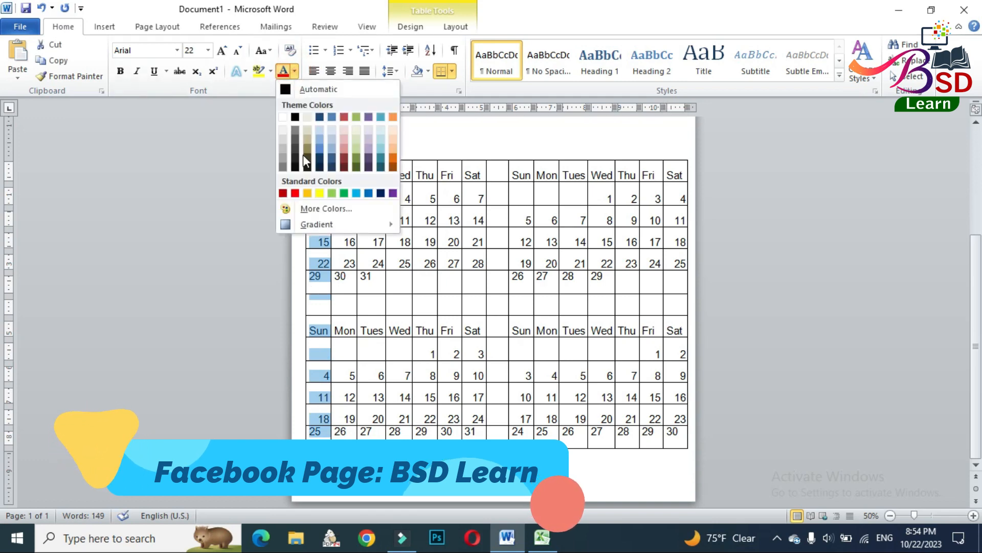
left_click(294, 194)
left_click_drag(514, 176, 532, 422)
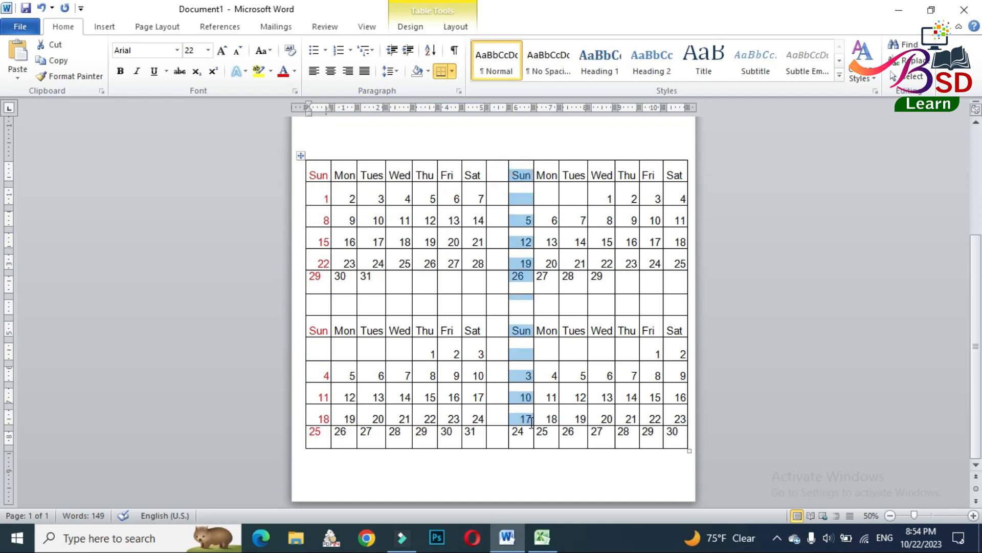
left_click(280, 74)
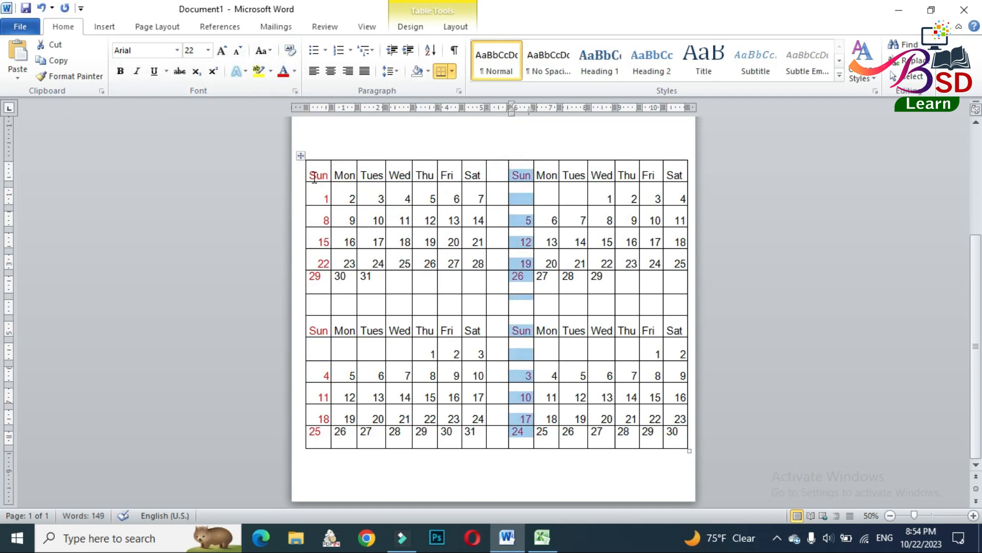
Centre the contents of the whole table's cells both horizontally and vertically, and make all the text bold
left_click_drag(314, 177, 665, 446)
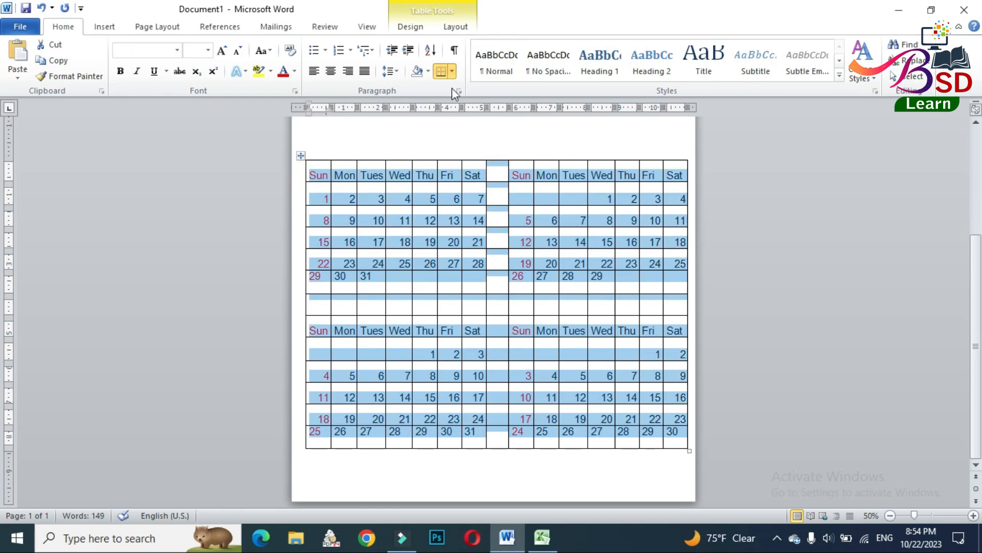
left_click(454, 27)
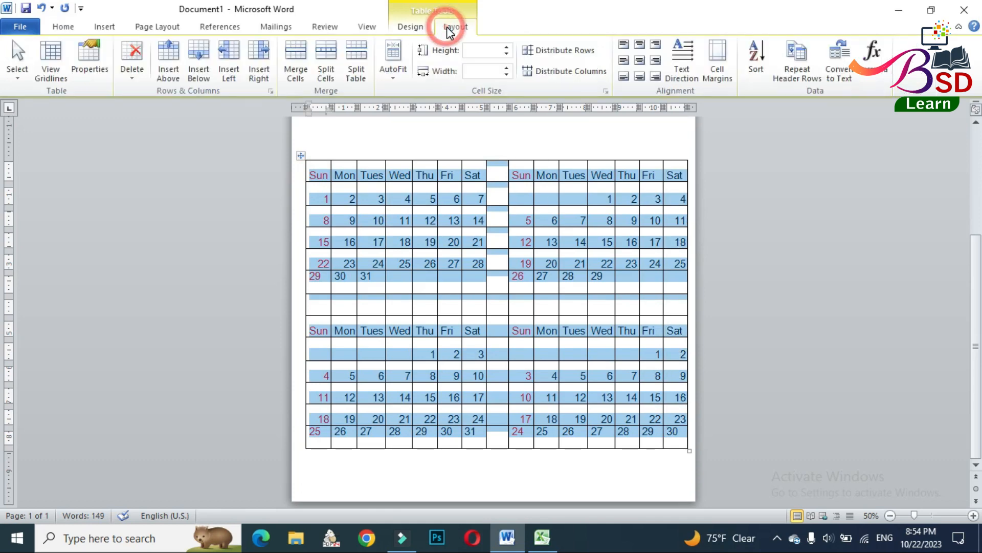
left_click(641, 62)
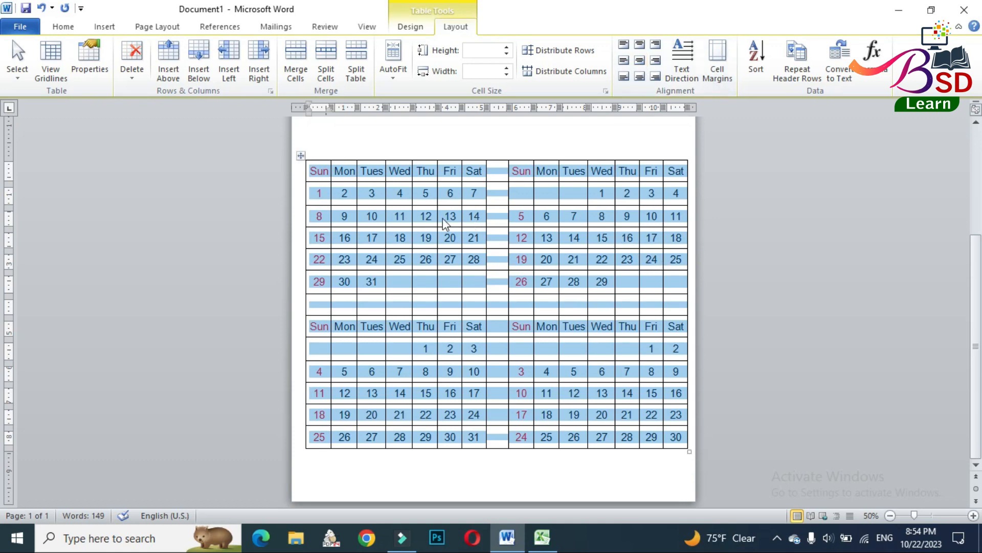
left_click(63, 27)
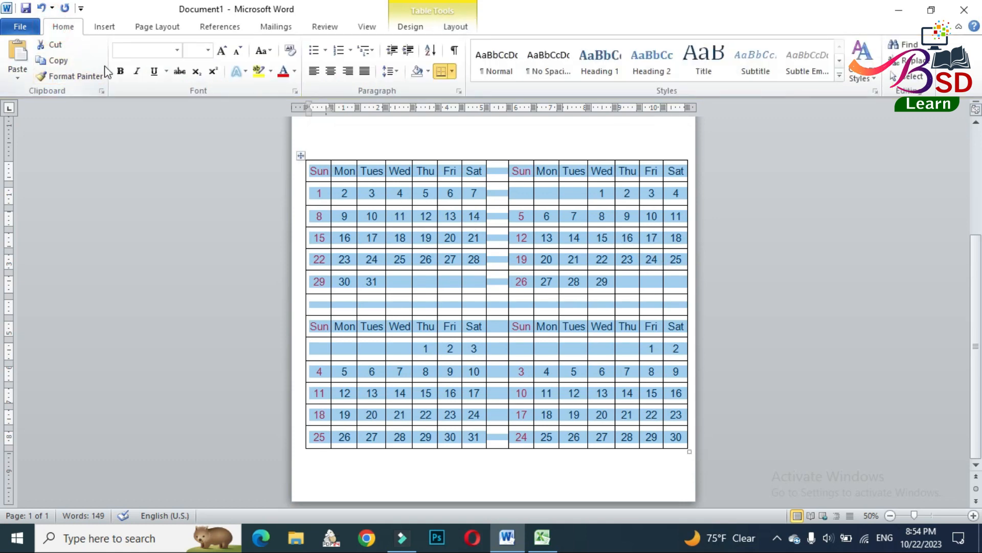
left_click(119, 71)
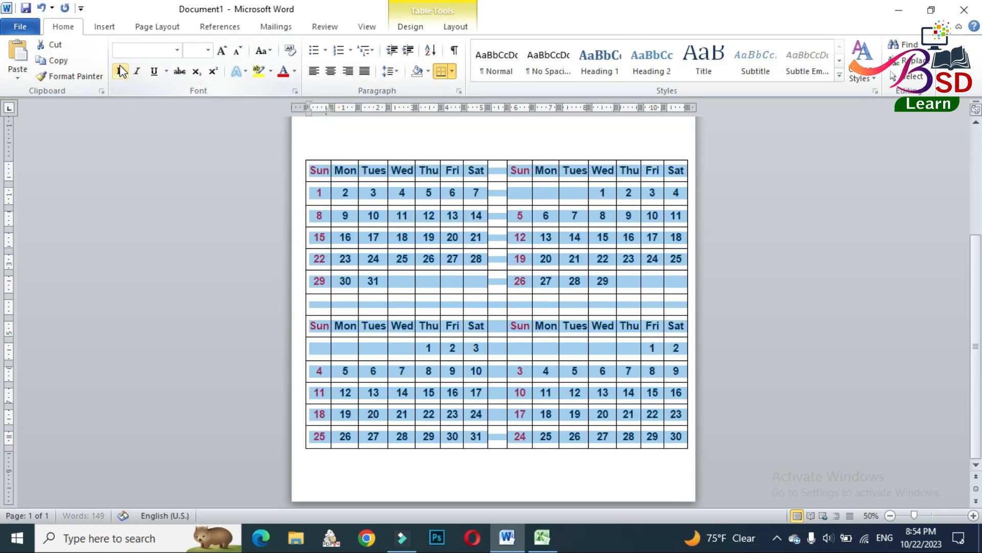
left_click(546, 344)
With the table Eraser, remove the outer border and first cell divider at the Sun end of the blank row between the calendars
scroll(527, 353, "up", 2, "ctrl")
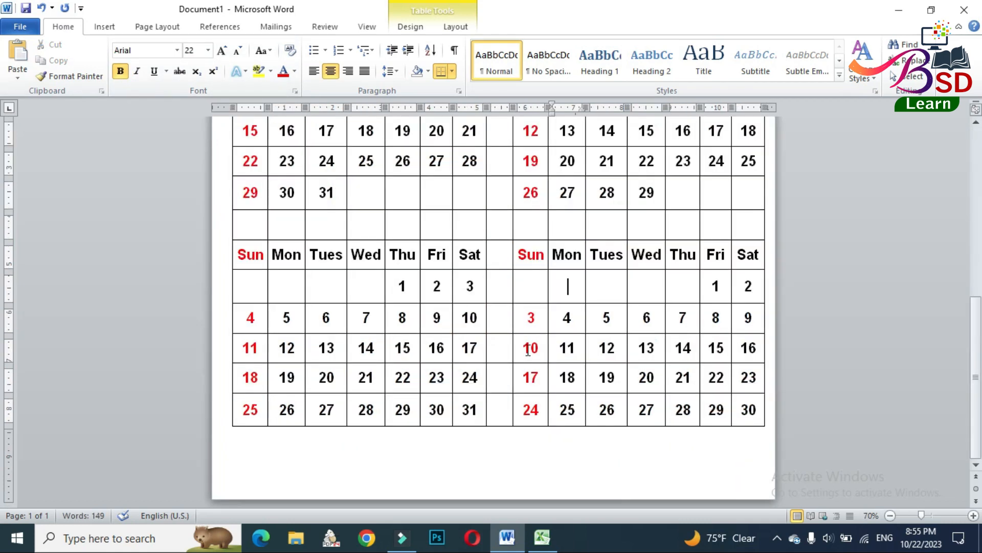
scroll(503, 336, "up", 2)
scroll(503, 336, "up", 2)
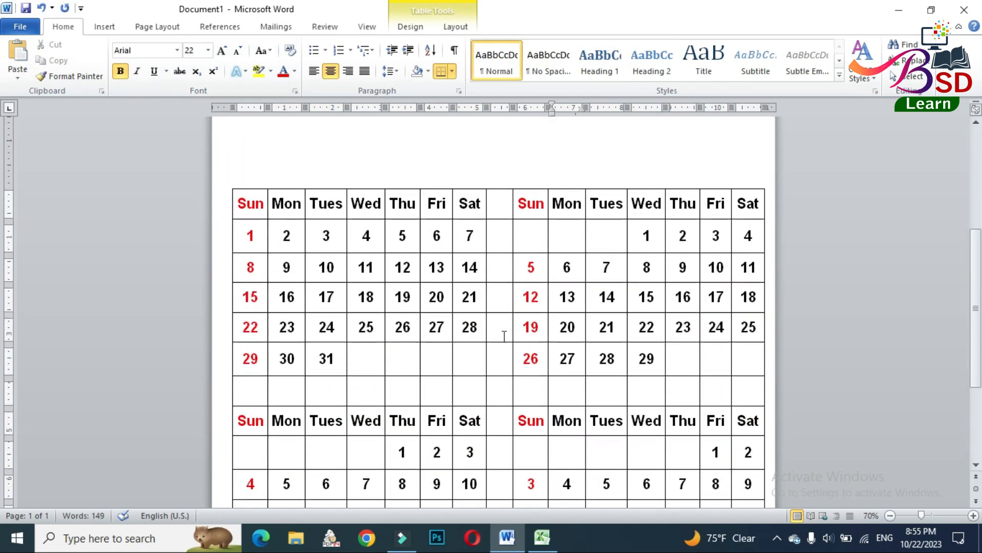
left_click(457, 26)
left_click(408, 28)
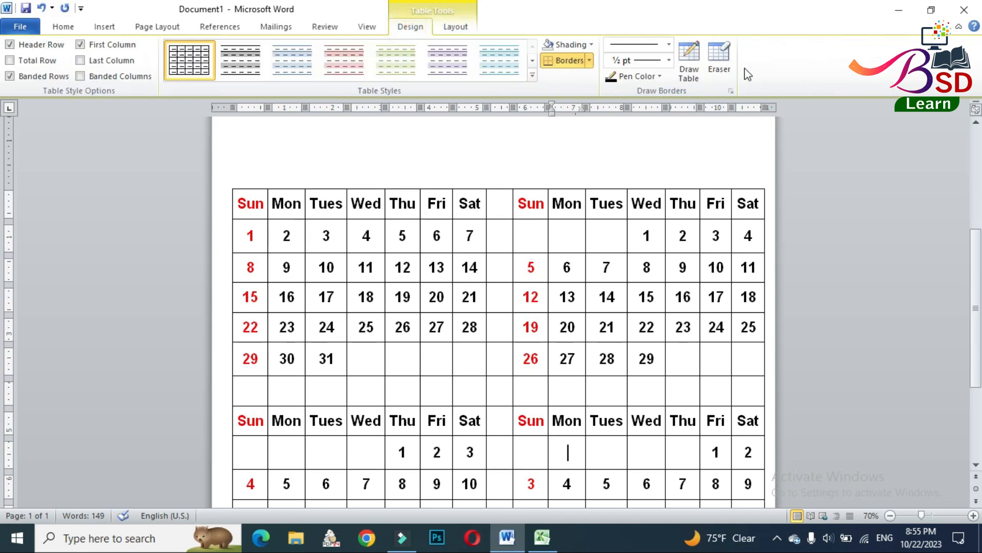
left_click(719, 60)
scroll(517, 256, "down", 1)
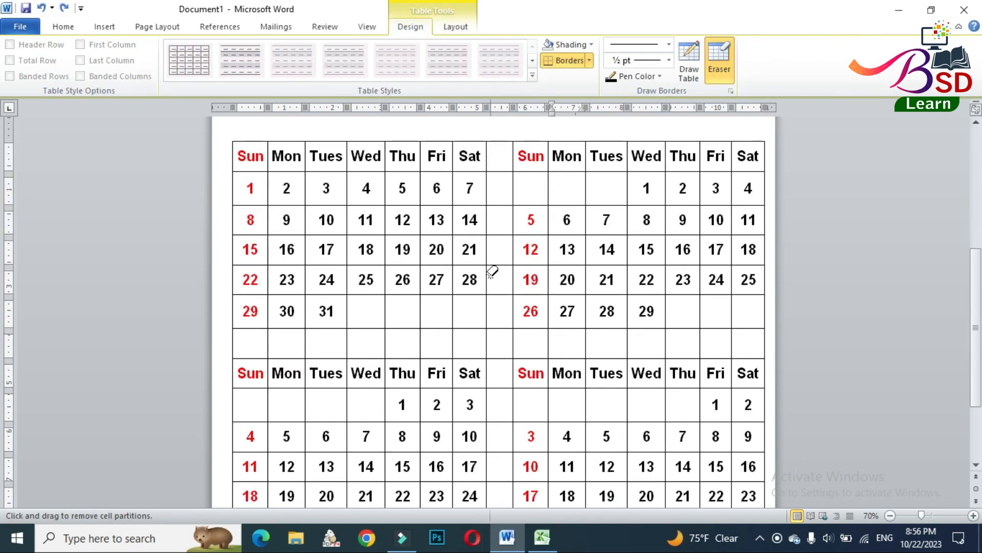
left_click(237, 341)
left_click(264, 341)
left_click(270, 342)
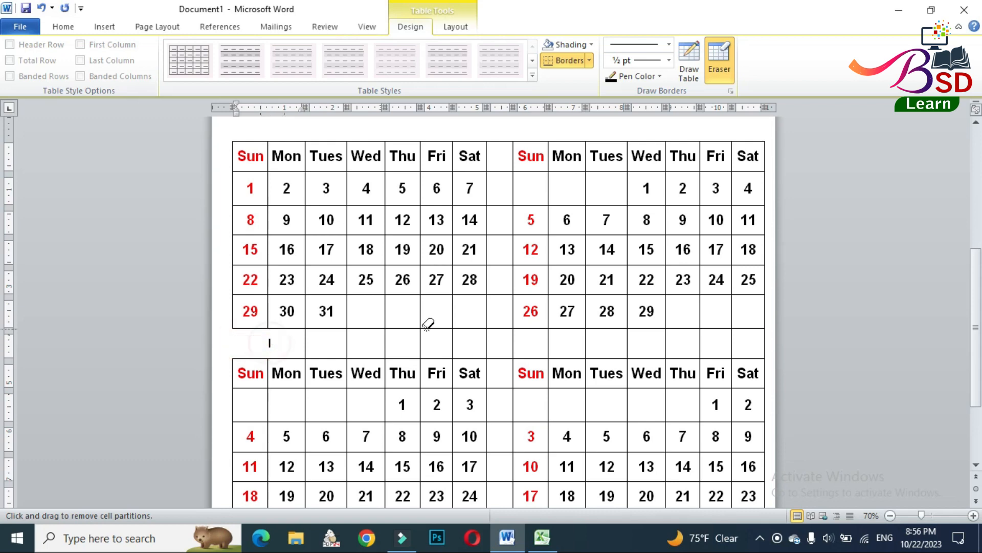
Erase the three vertical dividers around the centre gap in the blank row, from the Sat column to the second Sun column
left_click(514, 337)
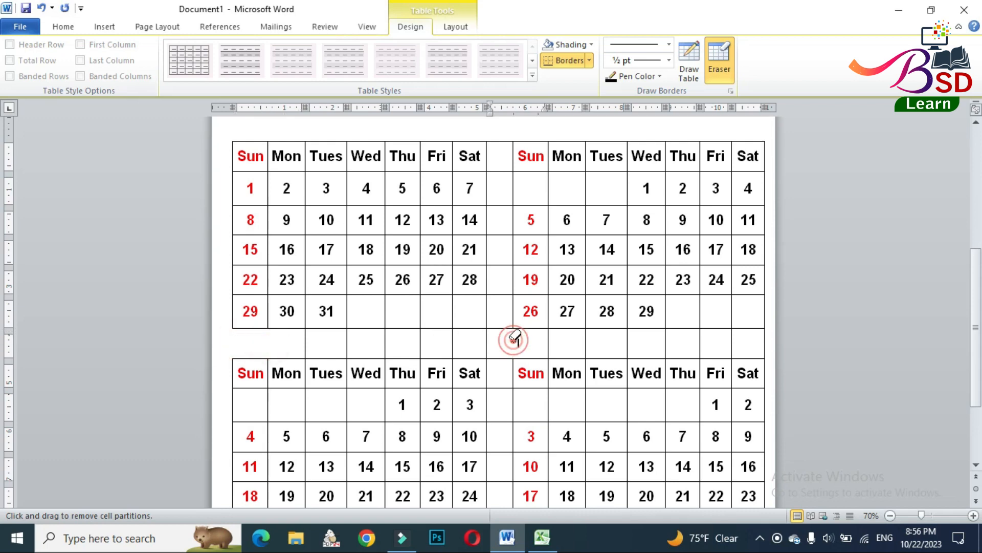
left_click(486, 338)
left_click(454, 340)
Erase the horizontal borders above and below the weekday header row in the centre gap column, between both the upper and lower calendars
scroll(508, 246, "up", 2)
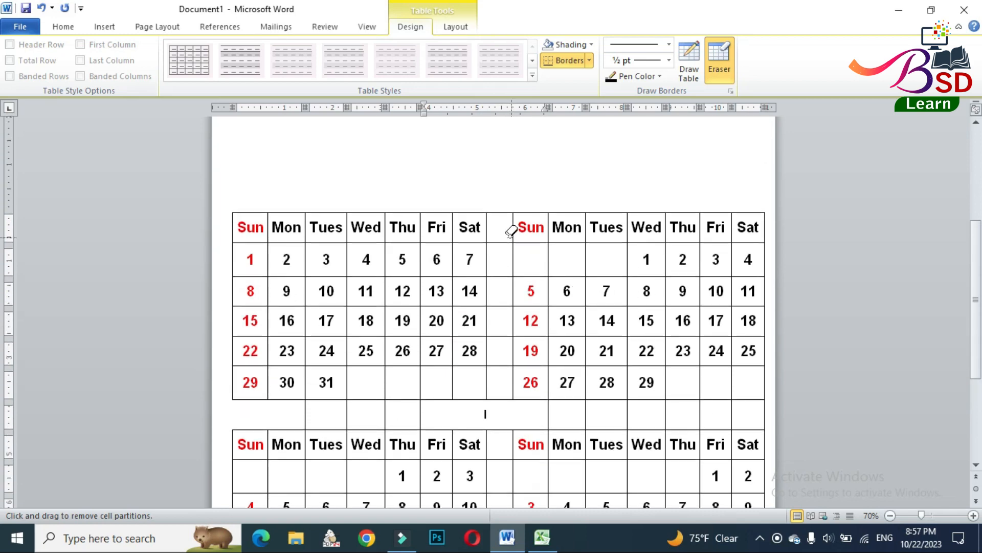
left_click(499, 211)
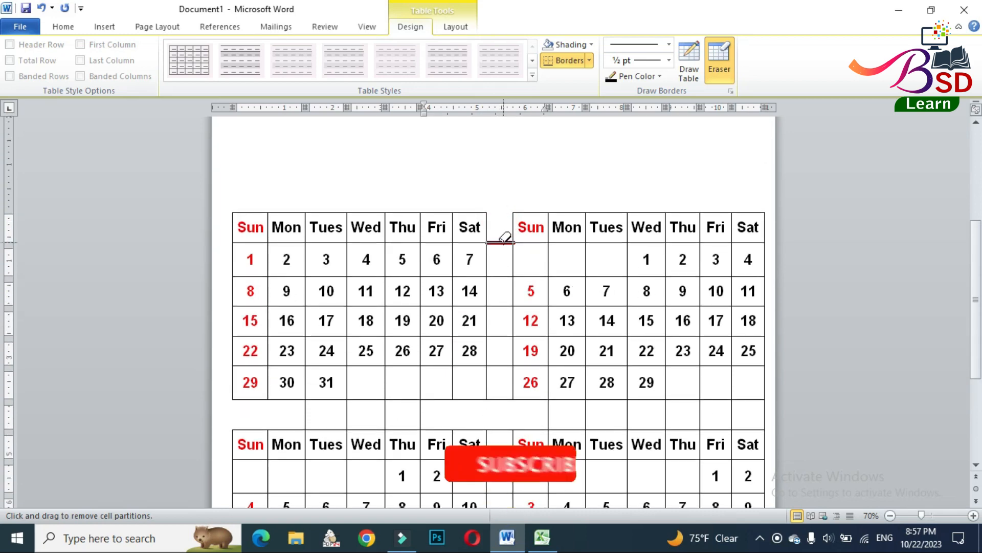
scroll(503, 243, "down", 3)
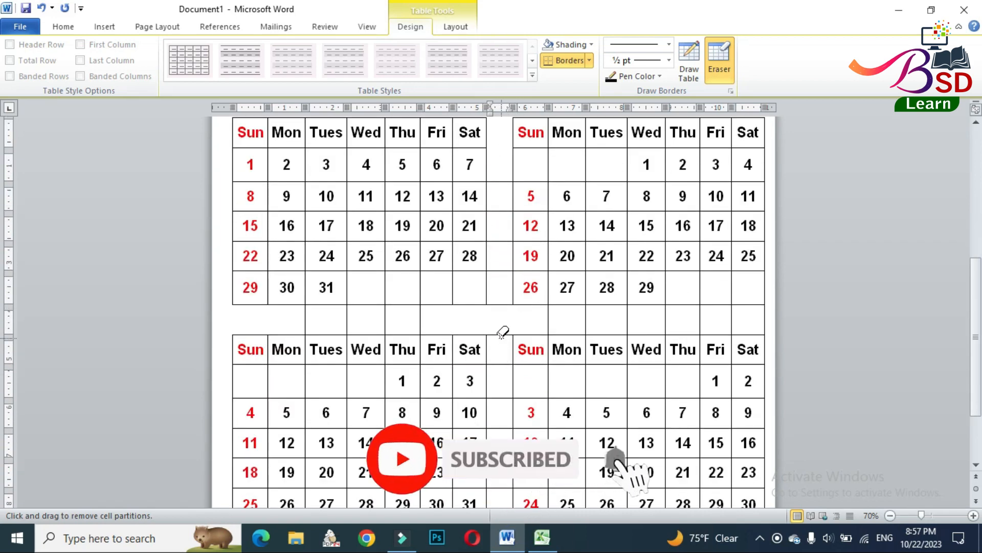
left_click(501, 337)
left_click(503, 362)
scroll(504, 356, "down", 3)
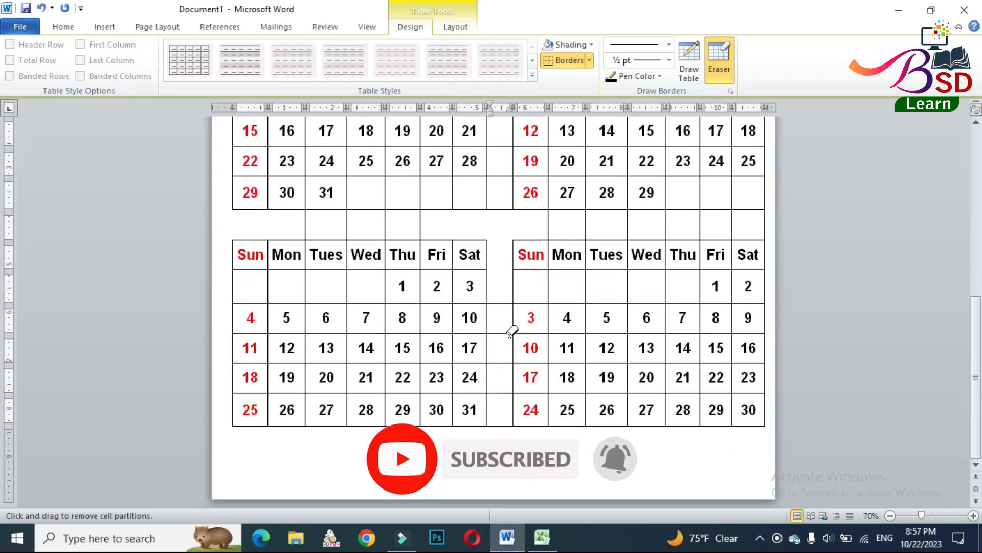
Erase the remaining horizontal borders of the centre gap column between the two lower calendars
left_click(496, 425)
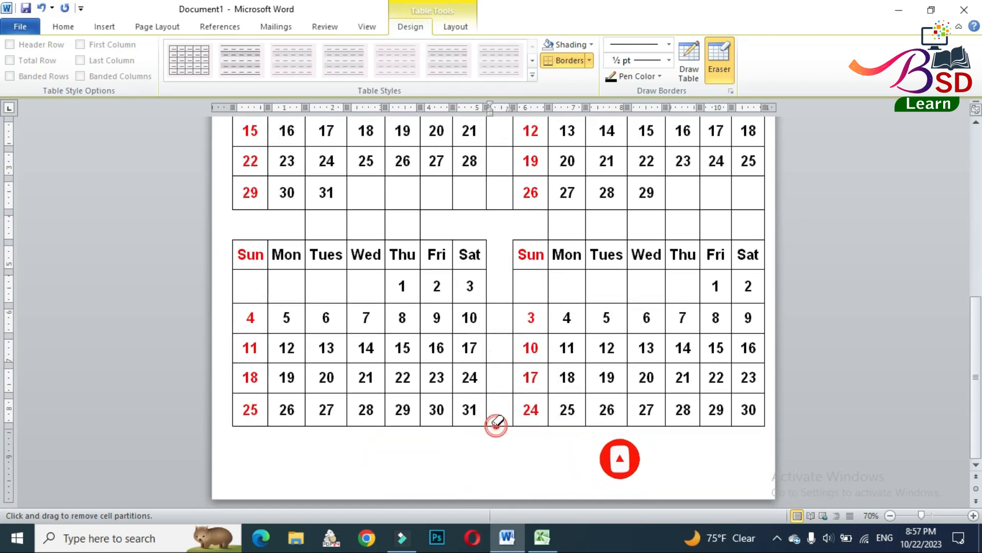
left_click(501, 392)
left_click(499, 363)
left_click(498, 334)
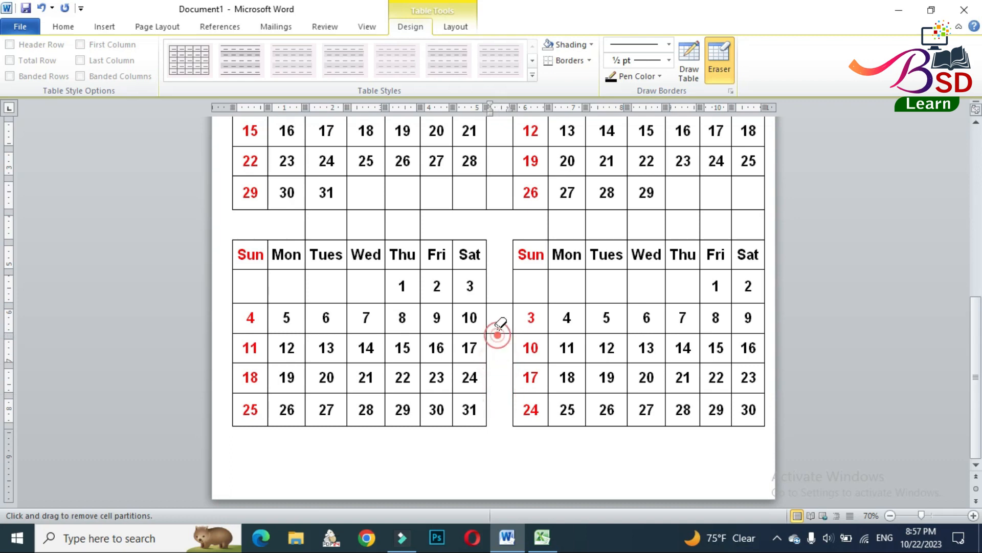
left_click(499, 304)
Erase the remaining gap-column borders between the two upper calendars and the blank-row divider between the second calendar's Sun and Mon columns
scroll(510, 290, "up", 3)
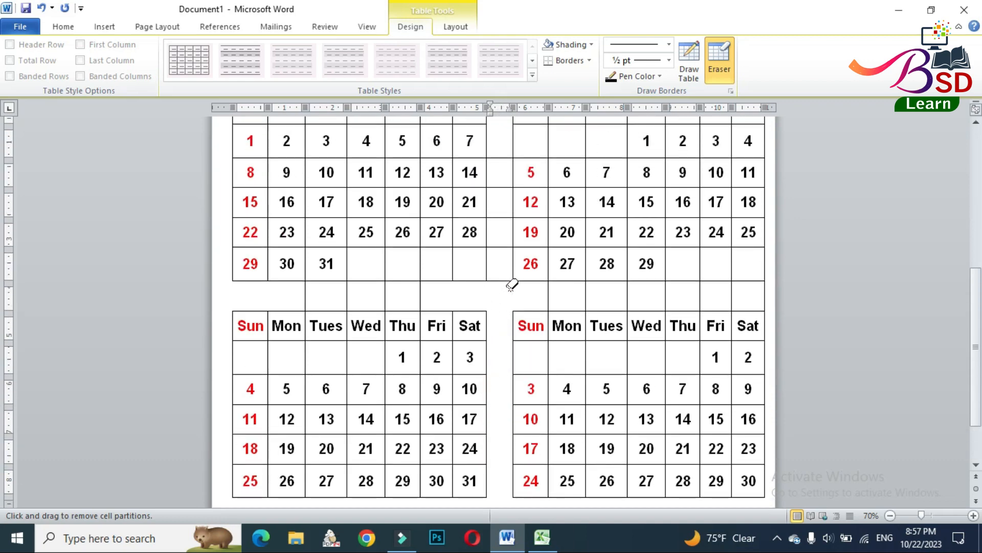
left_click(549, 288)
left_click(506, 276)
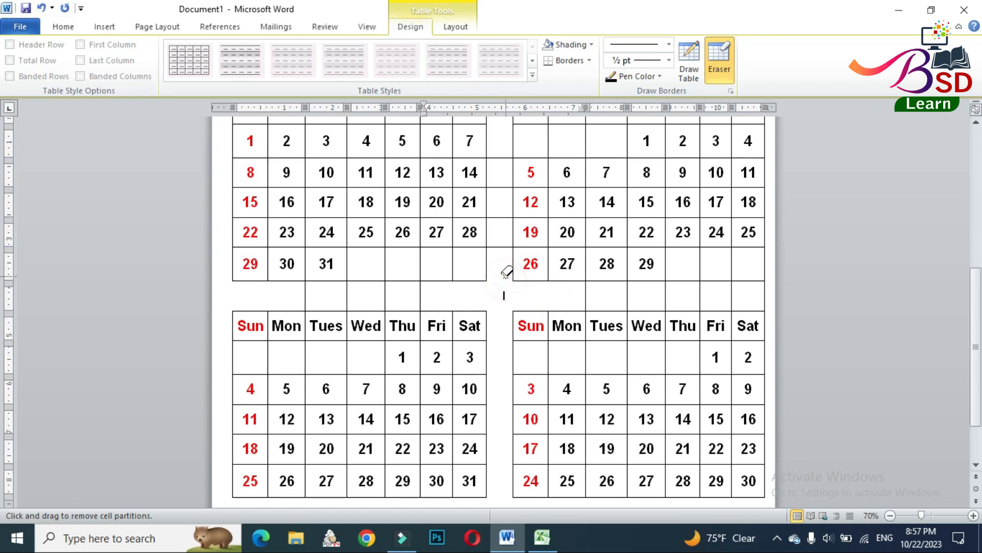
left_click(500, 245)
left_click(499, 219)
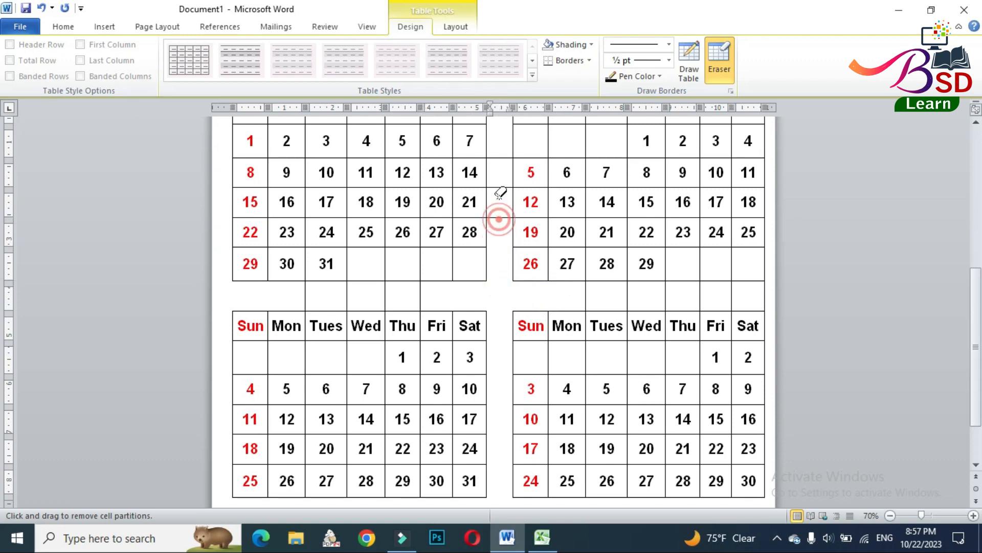
left_click(501, 189)
left_click(501, 157)
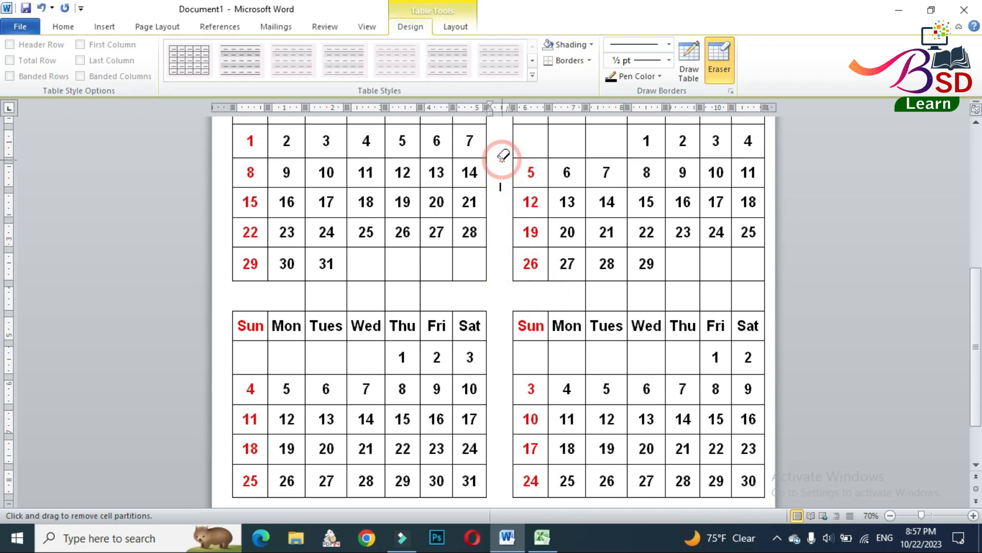
Erase the blank row's dividers beside the second calendar's Tues column and those between the first calendar's Mon and Fri columns
left_click(627, 296)
left_click(586, 296)
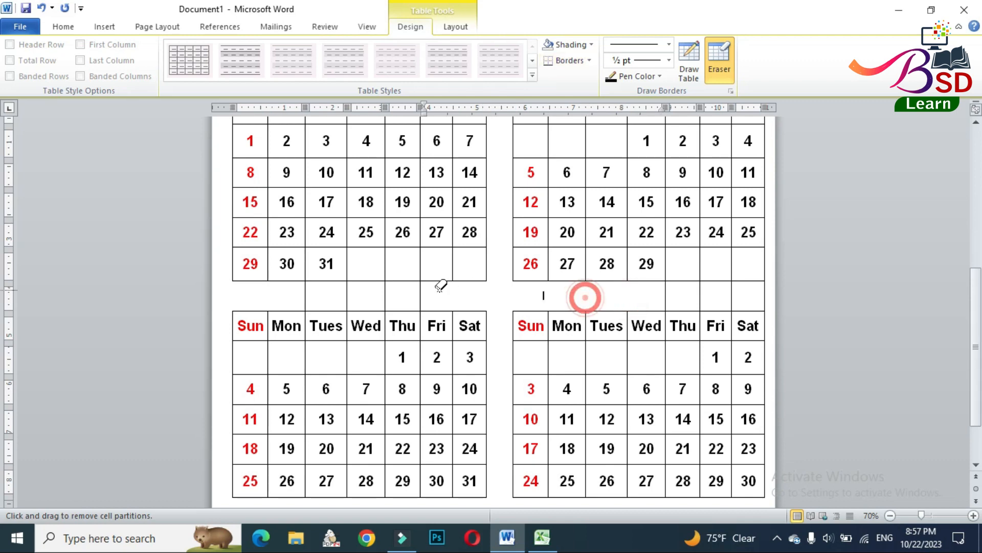
left_click(421, 294)
left_click(347, 294)
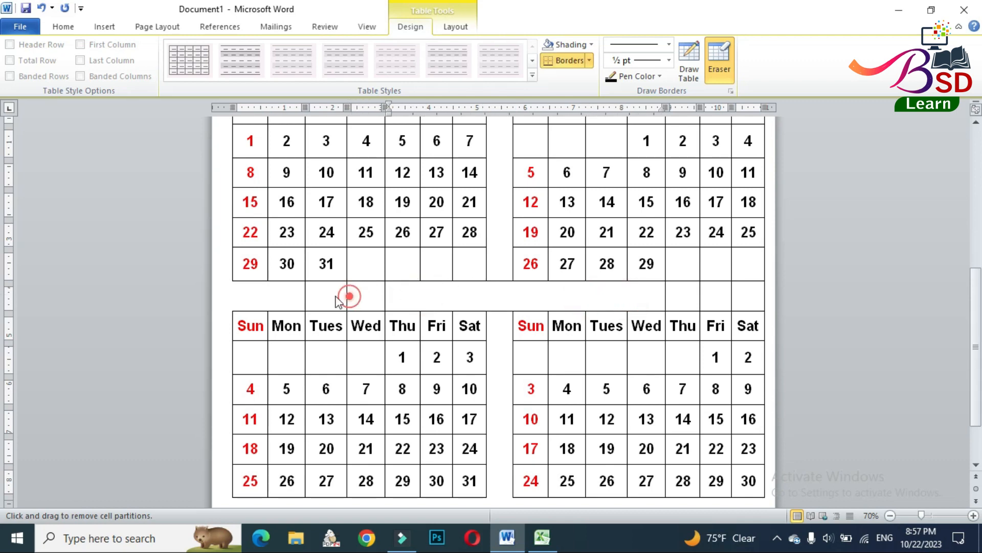
left_click(307, 290)
left_click(385, 288)
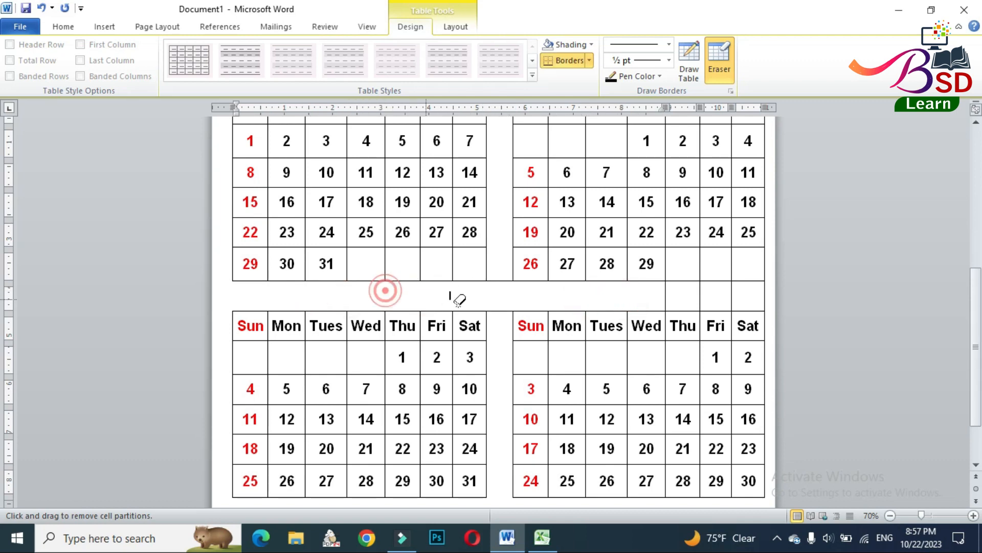
Erase the blank row's last dividers from the second calendar's Wed to Sat columns, including the outer border, and leave the Eraser
left_click(666, 295)
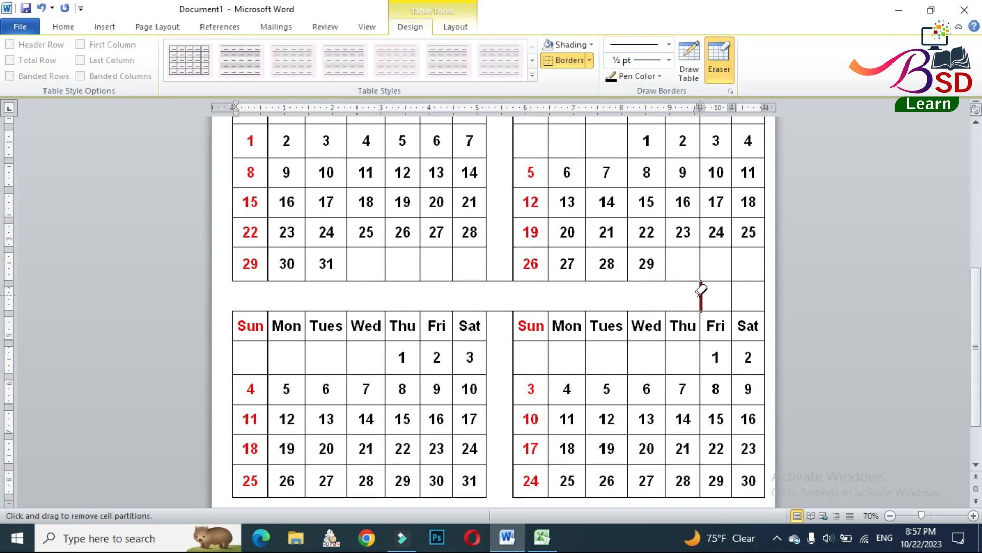
left_click(701, 294)
left_click(765, 290)
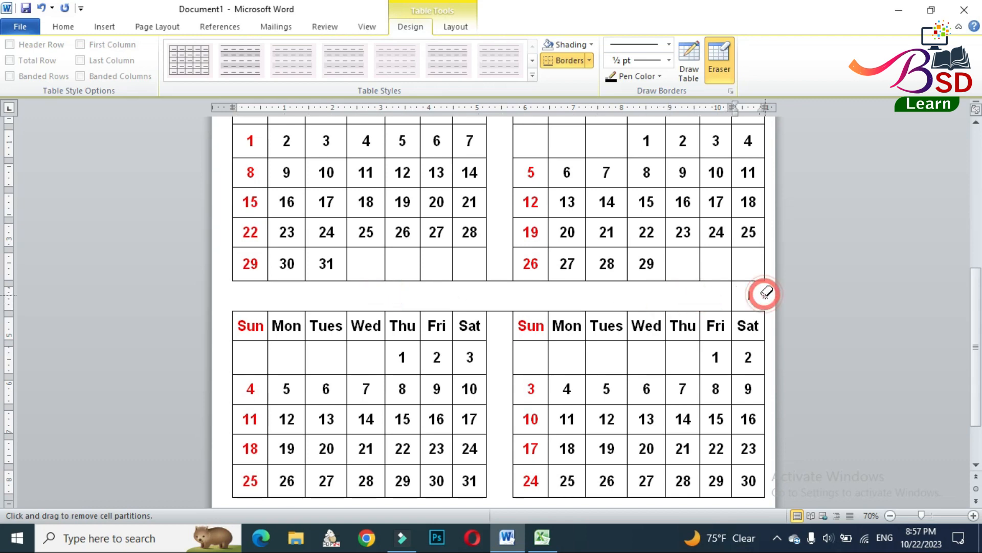
left_click(733, 292)
scroll(607, 314, "up", 3)
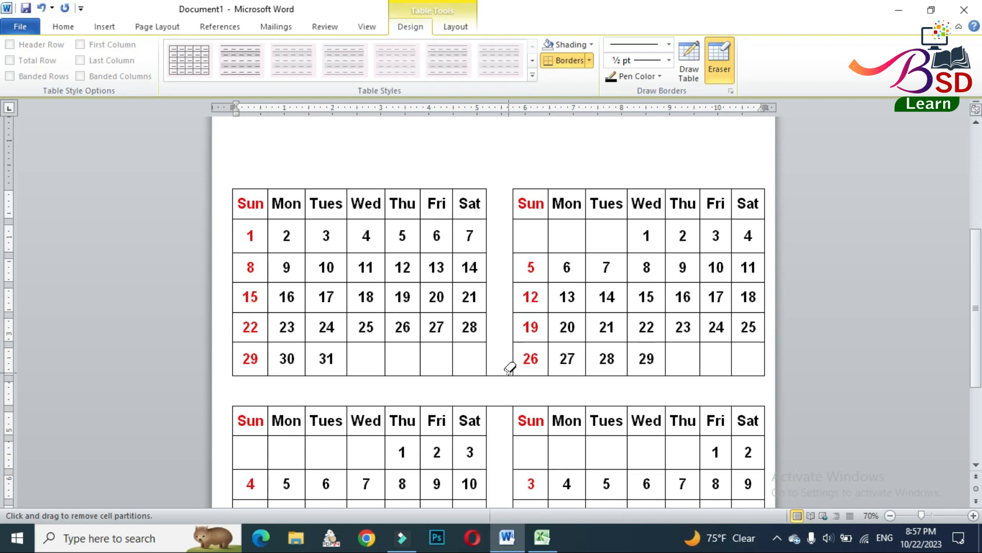
scroll(575, 369, "down", 5)
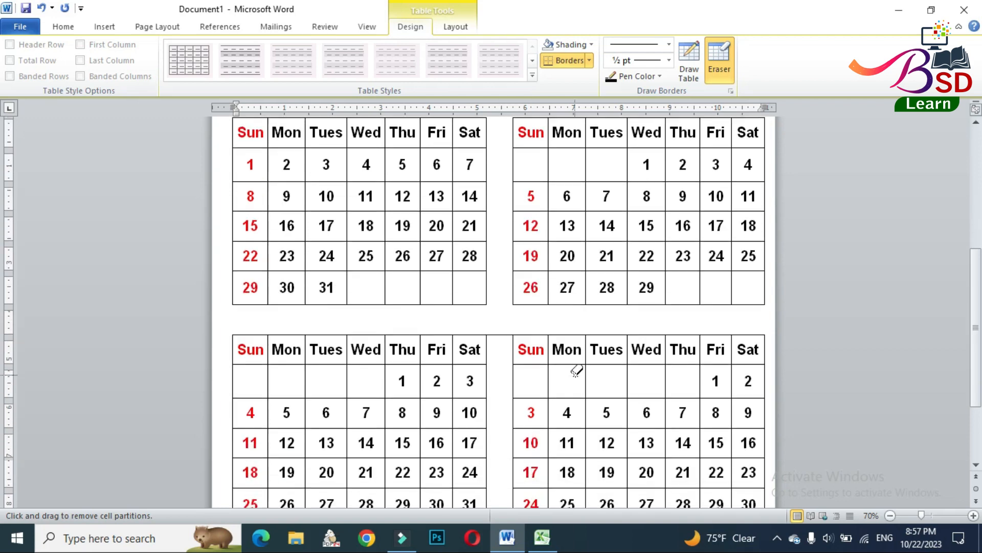
double_click(864, 339)
Draw a Round Same Side Corner Rectangle just above the first calendar, spanning roughly its Mon to Fri columns
scroll(375, 274, "up", 13)
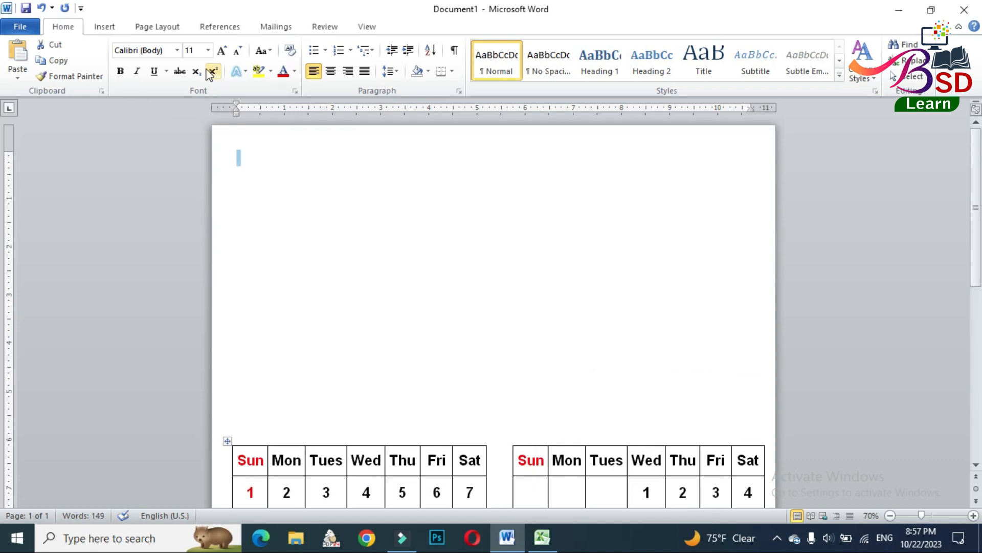
left_click(105, 27)
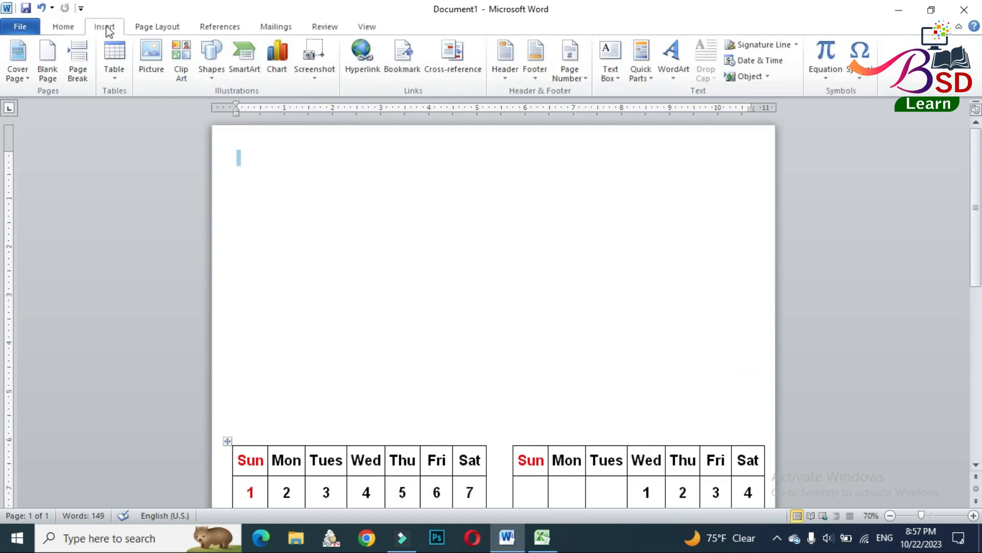
left_click(211, 54)
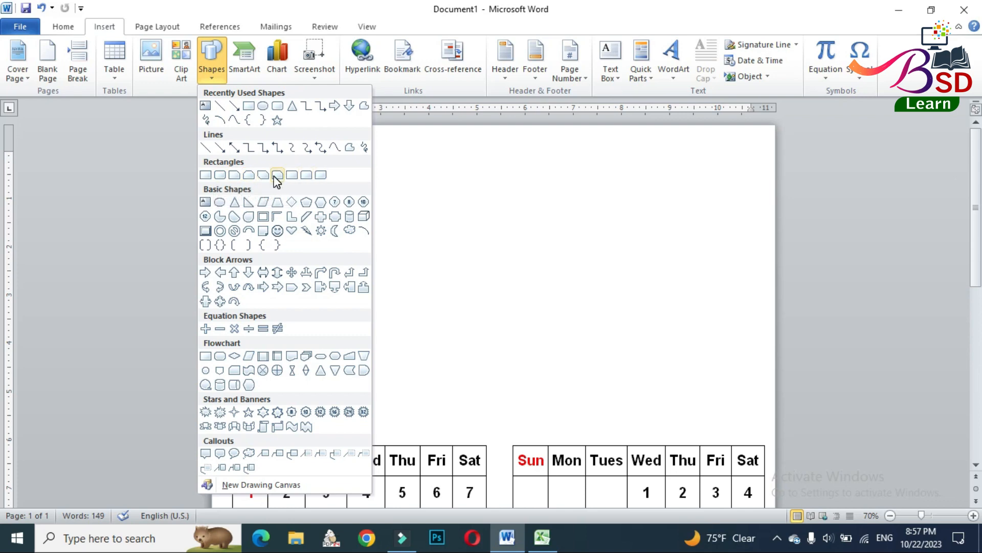
left_click(304, 175)
mouse_move(274, 419)
left_mouse_down()
mouse_move(454, 443)
mouse_move(419, 444)
mouse_move(436, 443)
left_mouse_up()
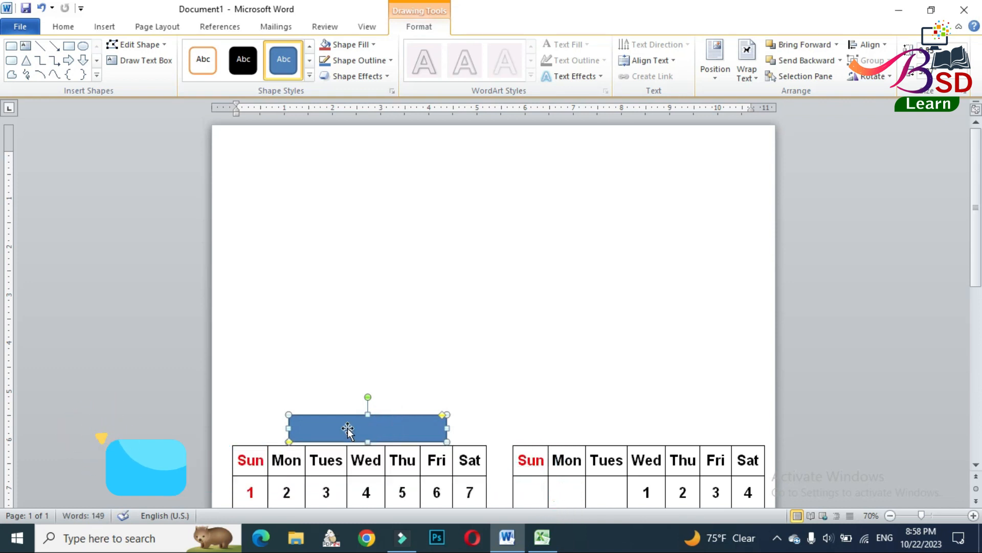
Extend the rectangle's upper edge slightly upward and increase the rounding of its top corners
left_click_drag(368, 414, 368, 406)
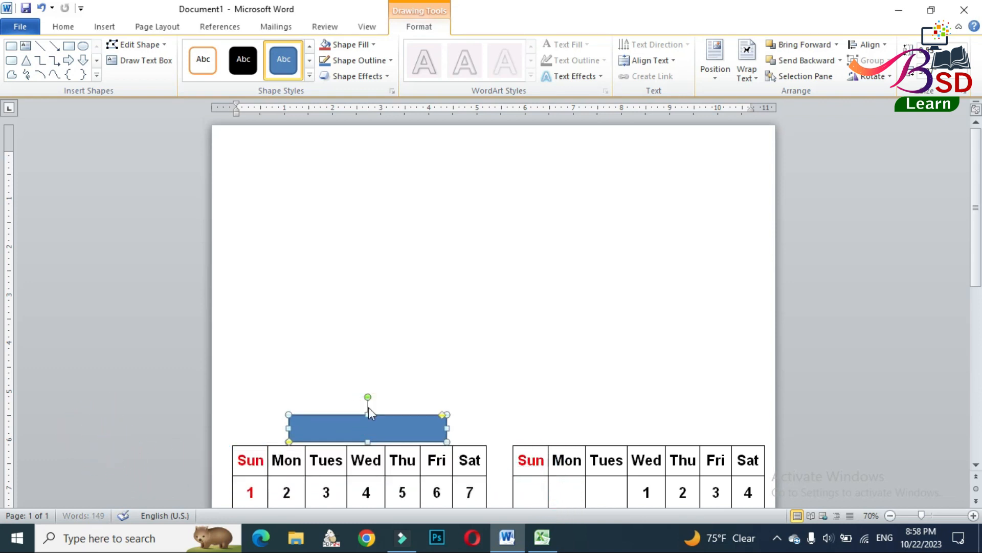
left_click(439, 407)
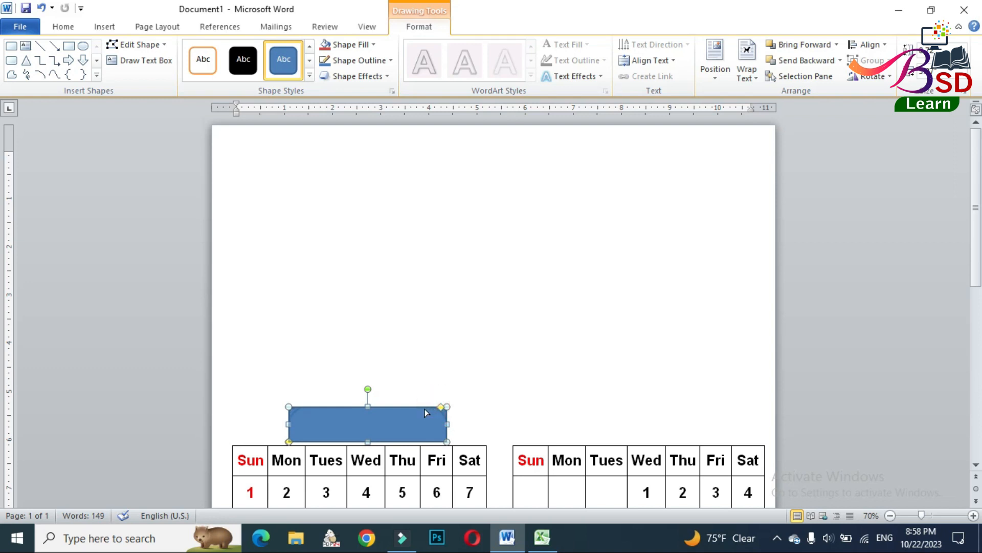